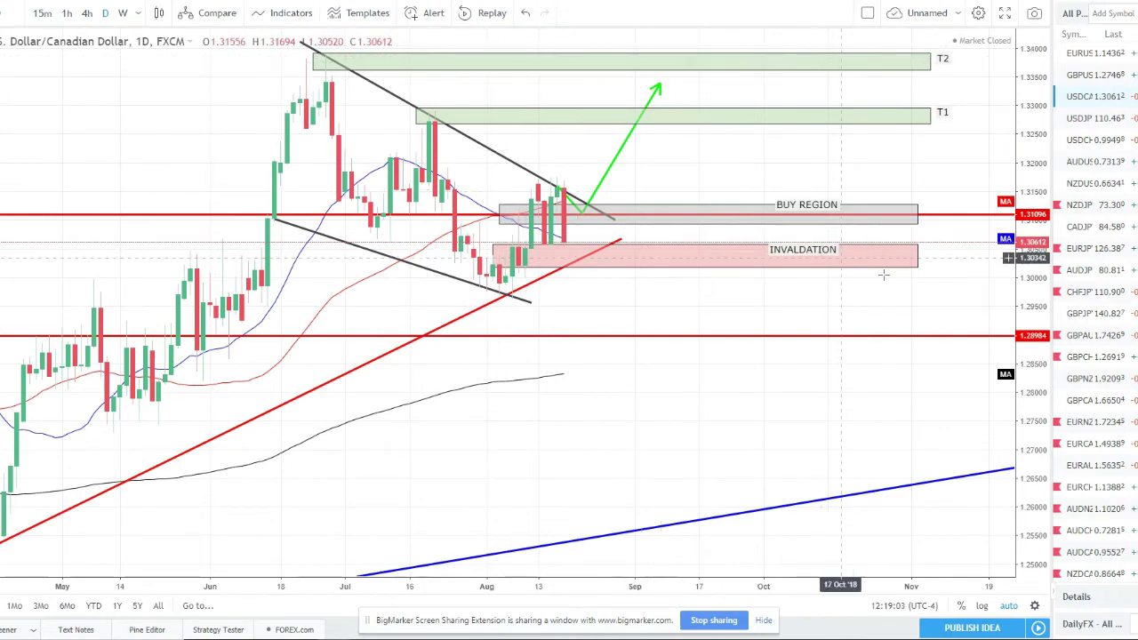
Load the USD/JPY daily chart from the watchlist and zoom out to see its markup.
click(1085, 121)
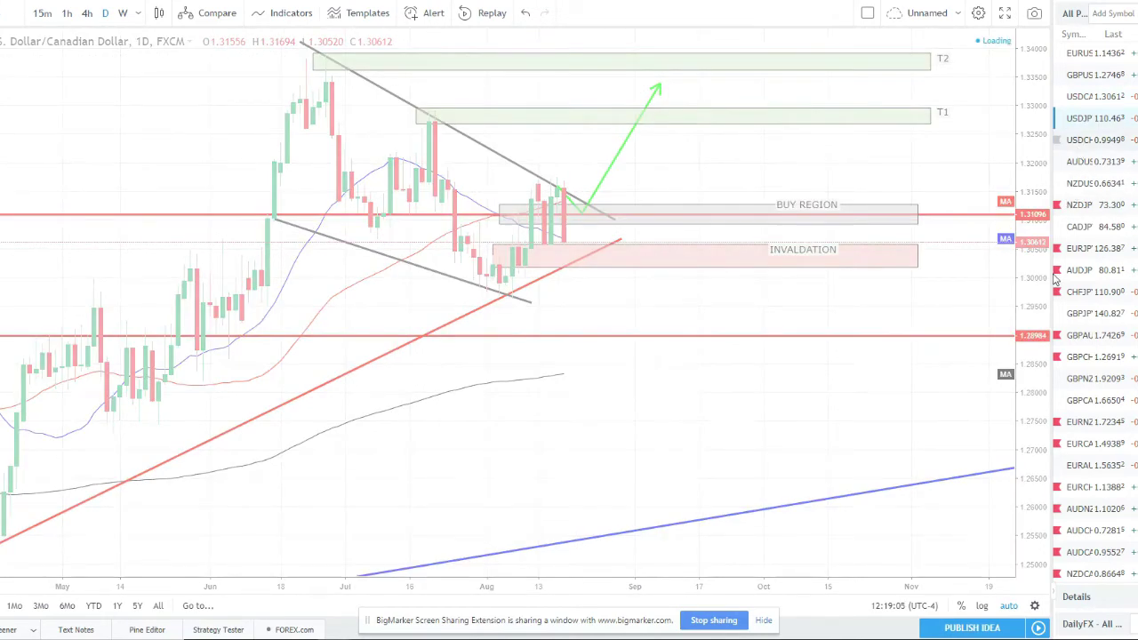
scroll(513, 294, down, 2)
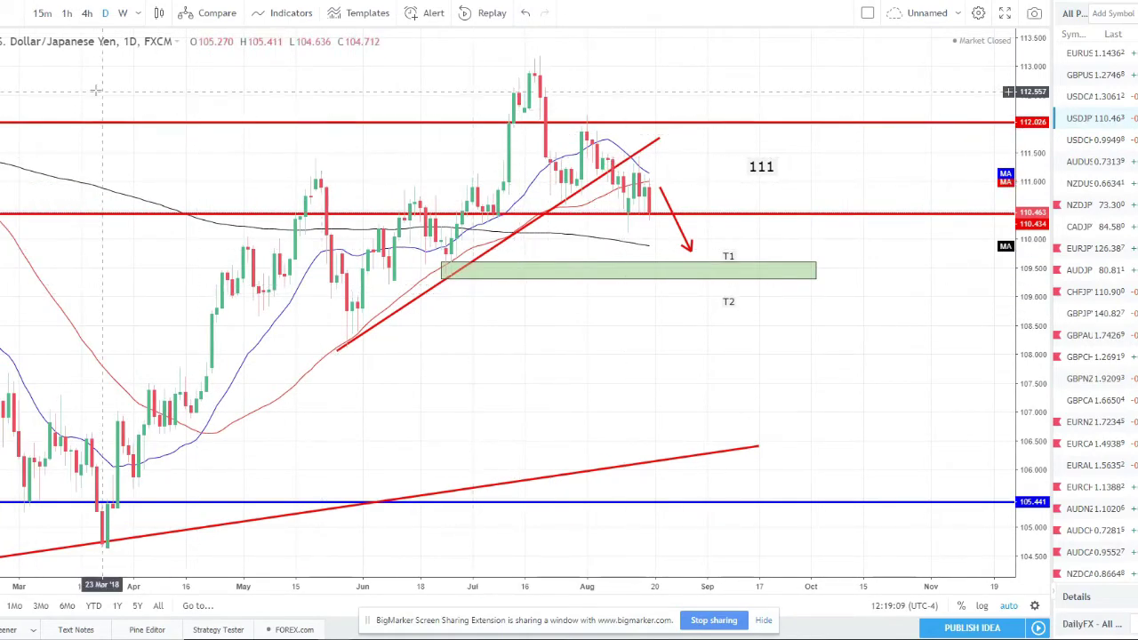
Lower the upper red resistance line to 111.061 and draw a grey zone around 110.46 on 4-hour candles.
mouse_move(230, 124)
mouse_down()
mouse_move(252, 158)
mouse_move(251, 179)
mouse_up()
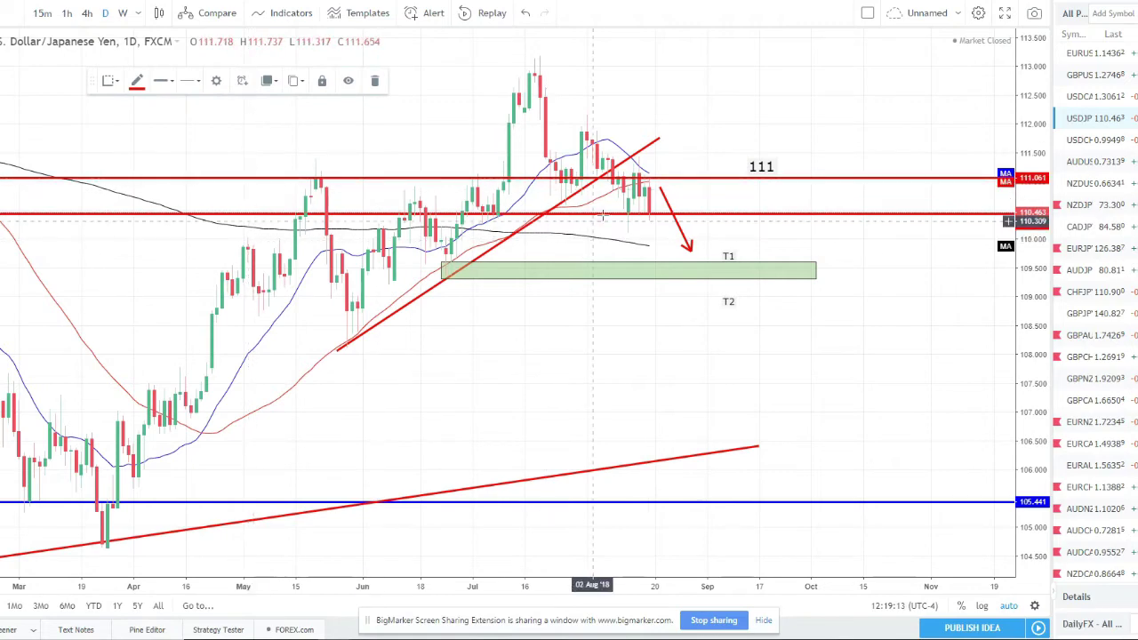
click(87, 14)
scroll(624, 264, down, 5)
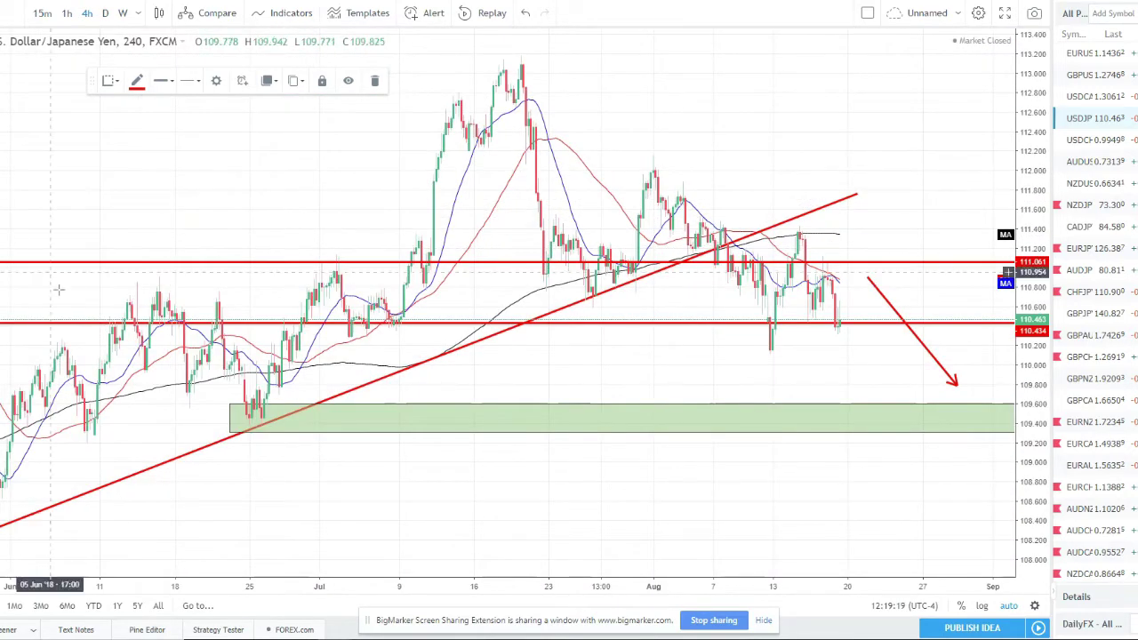
drag(74, 314, 912, 344)
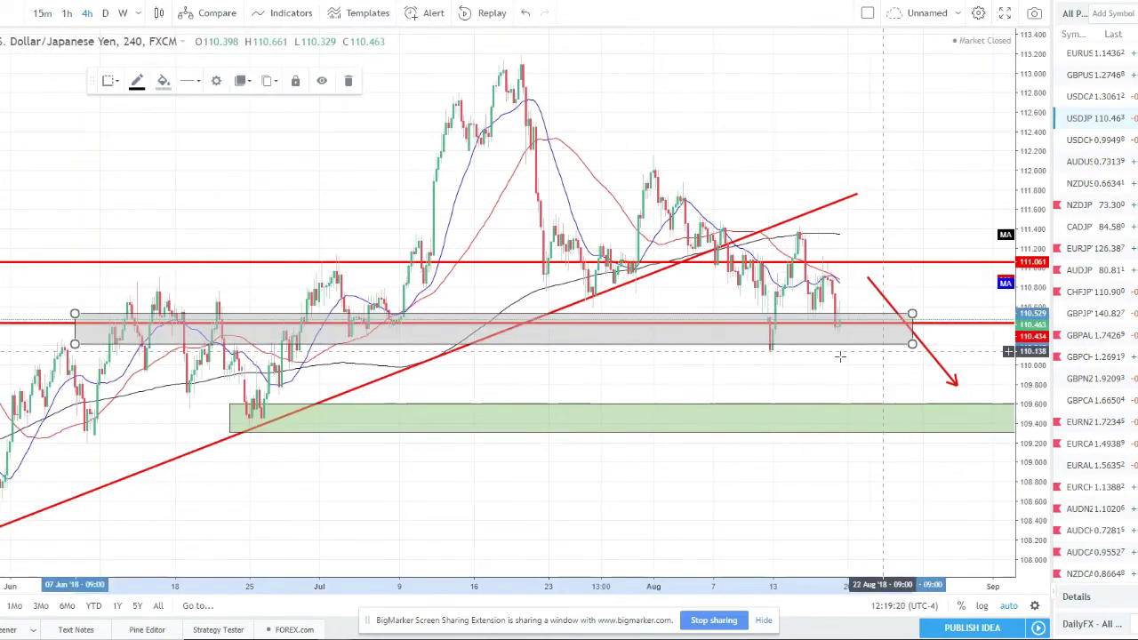
scroll(728, 348, down, 2)
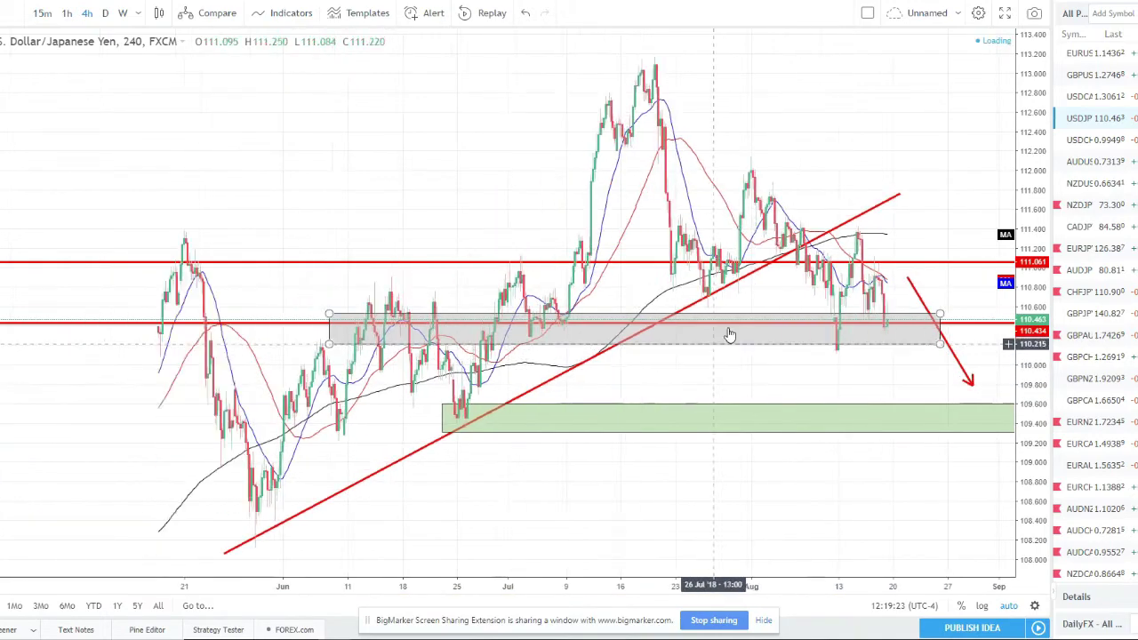
Return to the daily timeframe, check the green T1 target zone, then load USD/CHF.
click(111, 18)
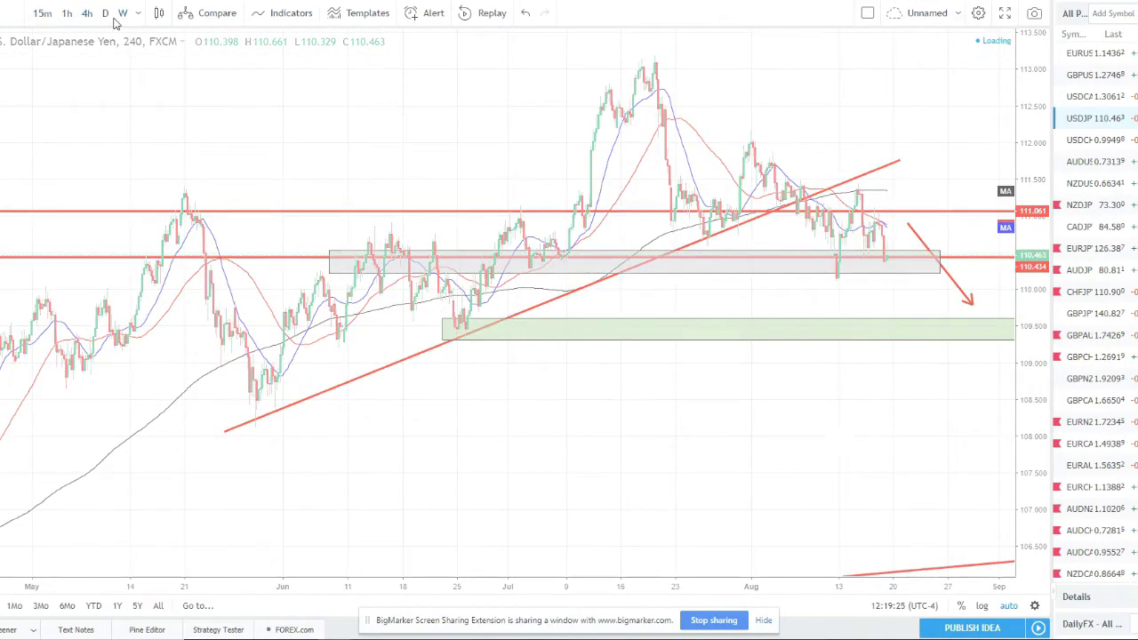
scroll(200, 210, up, 4)
scroll(200, 211, up, 1)
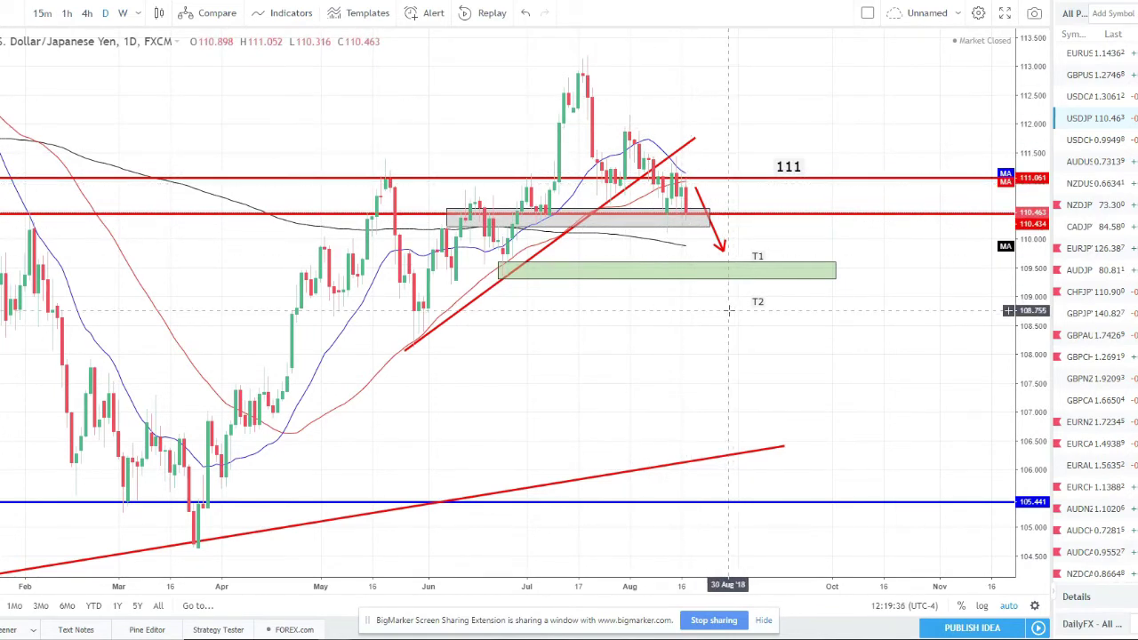
click(736, 271)
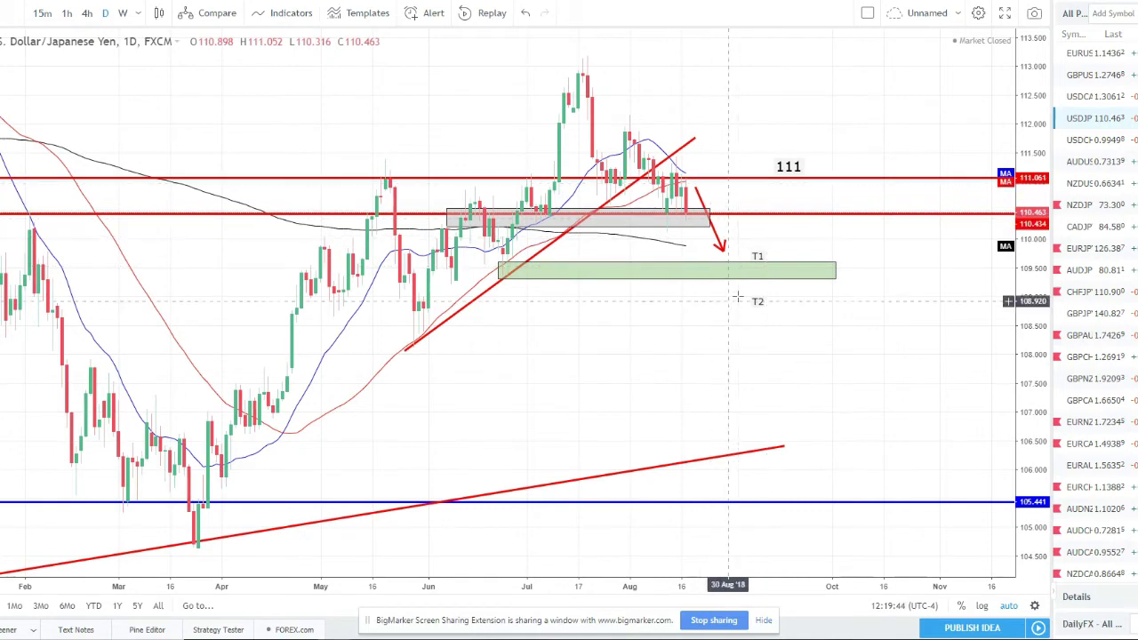
click(1079, 140)
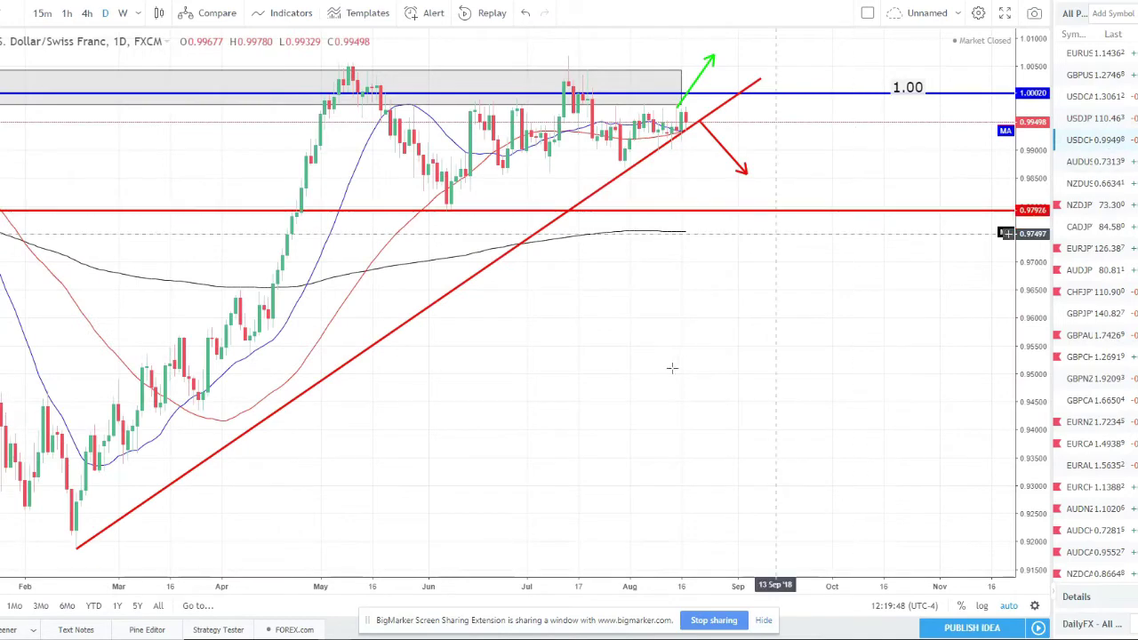
Zoom out to review more USD/CHF daily history, then switch to the AUD/USD chart.
scroll(676, 372, up, 1)
scroll(676, 372, down, 3)
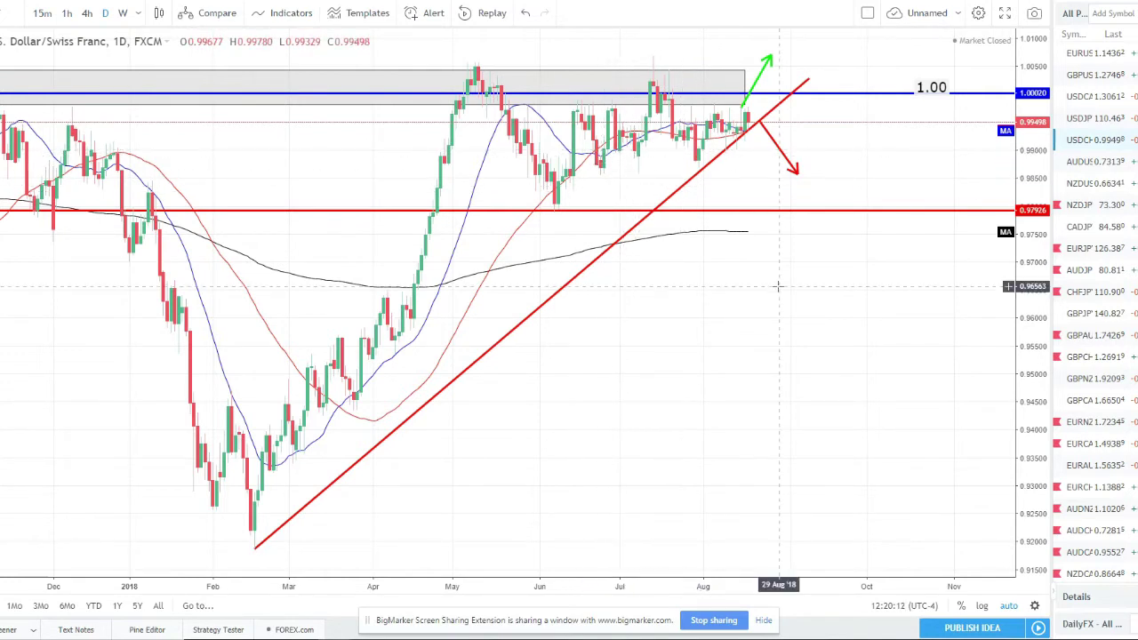
scroll(778, 286, down, 1)
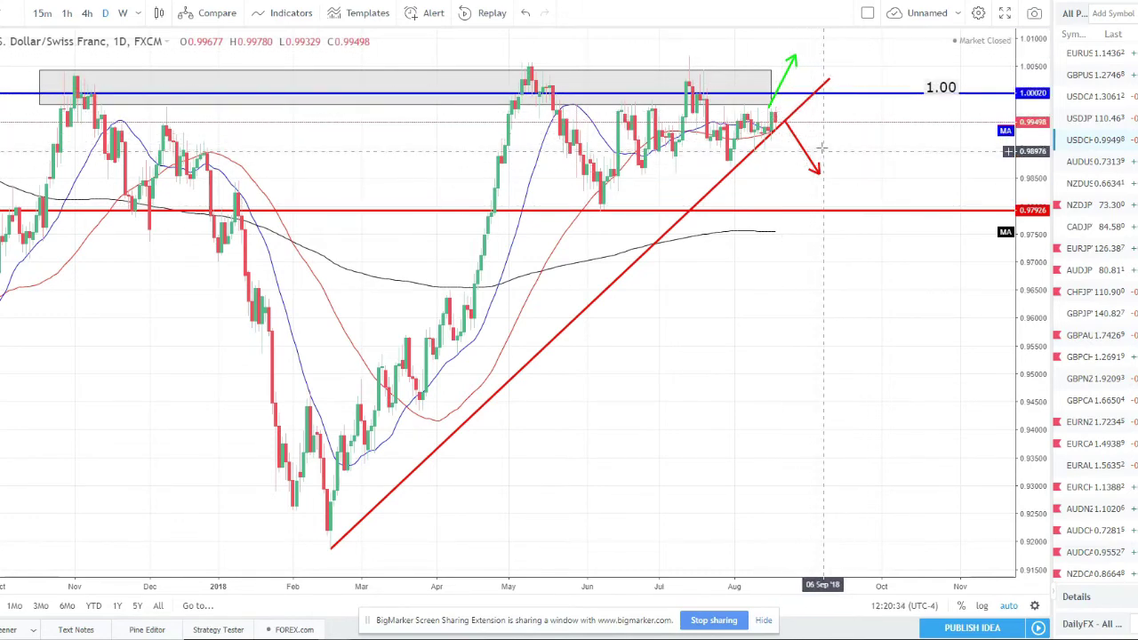
click(1097, 162)
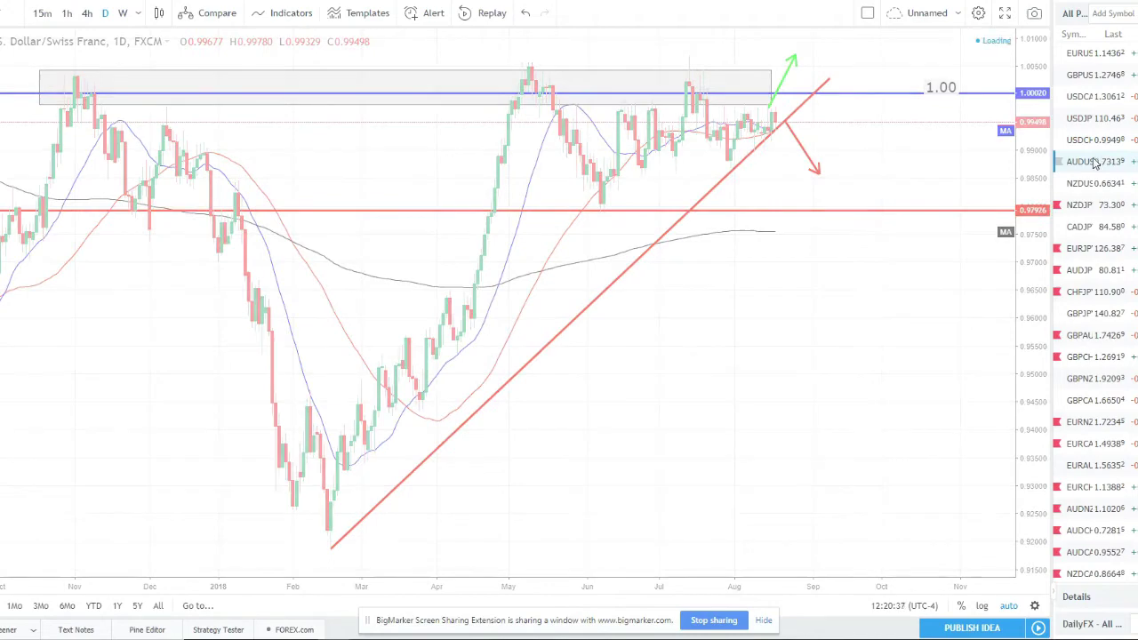
scroll(483, 462, up, 2)
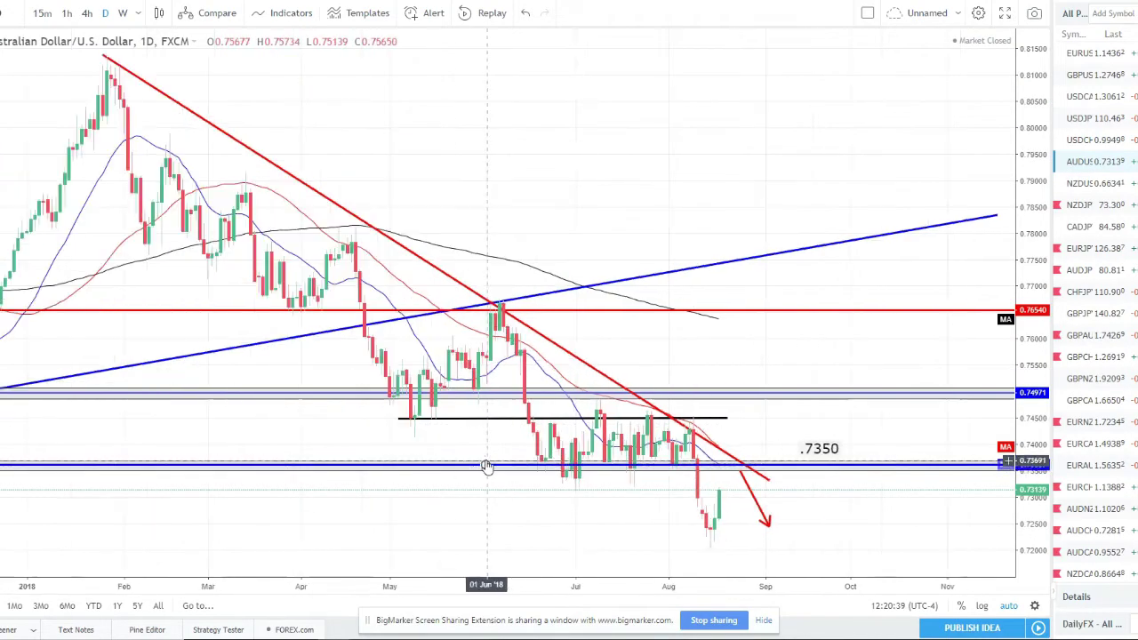
Move the .7350 label left, nudge the blue horizontal line up slightly, then load NZD/USD.
scroll(543, 434, up, 3)
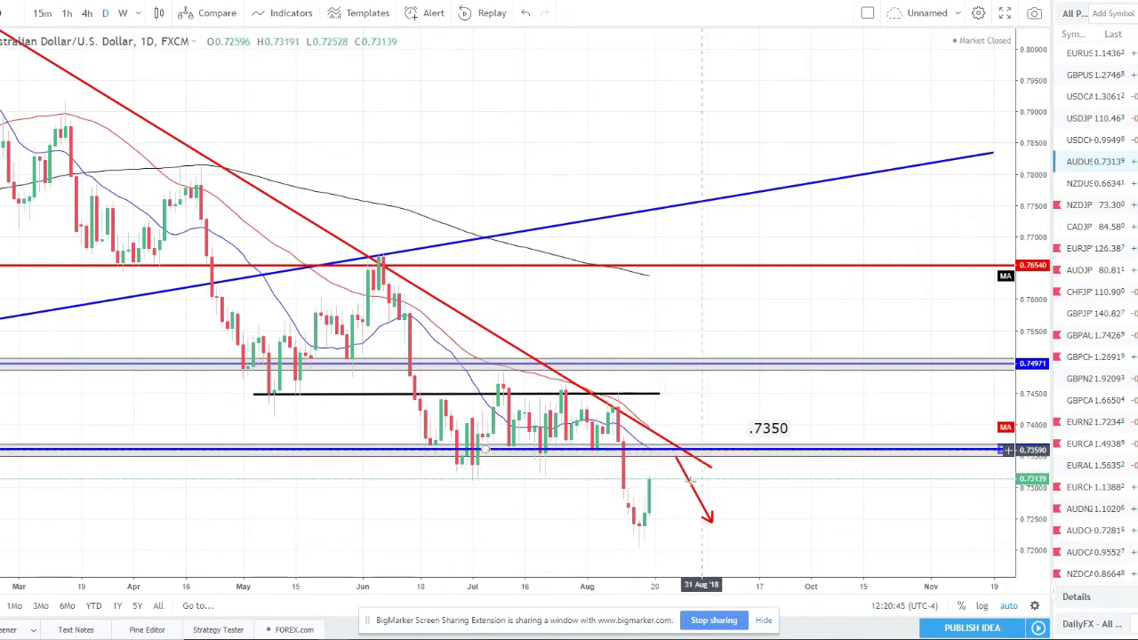
drag(780, 430, 703, 432)
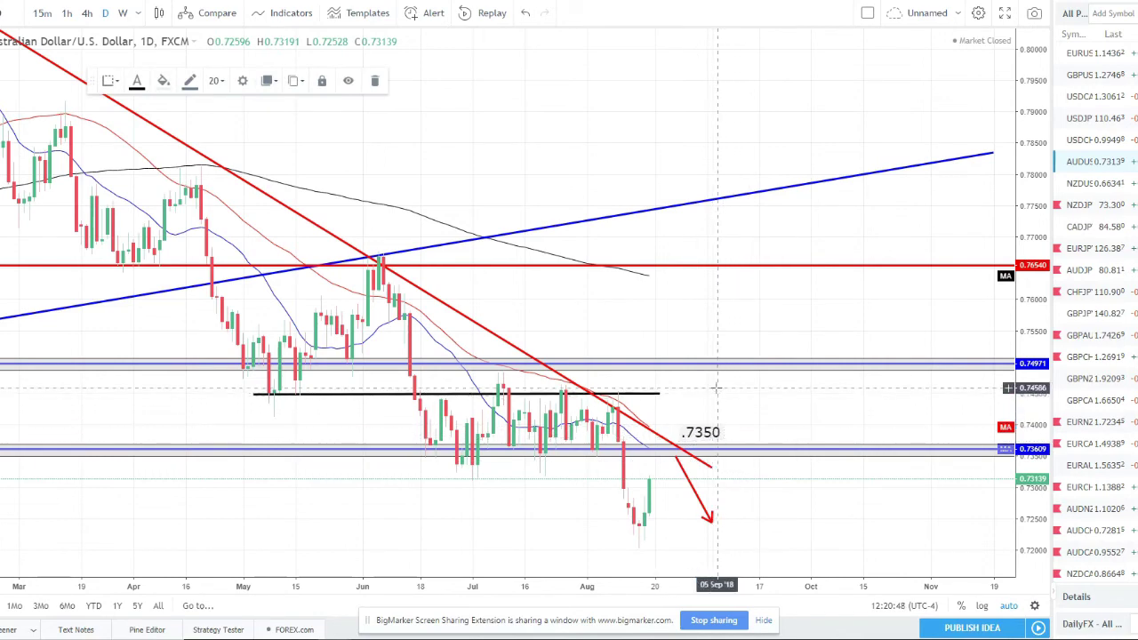
click(649, 495)
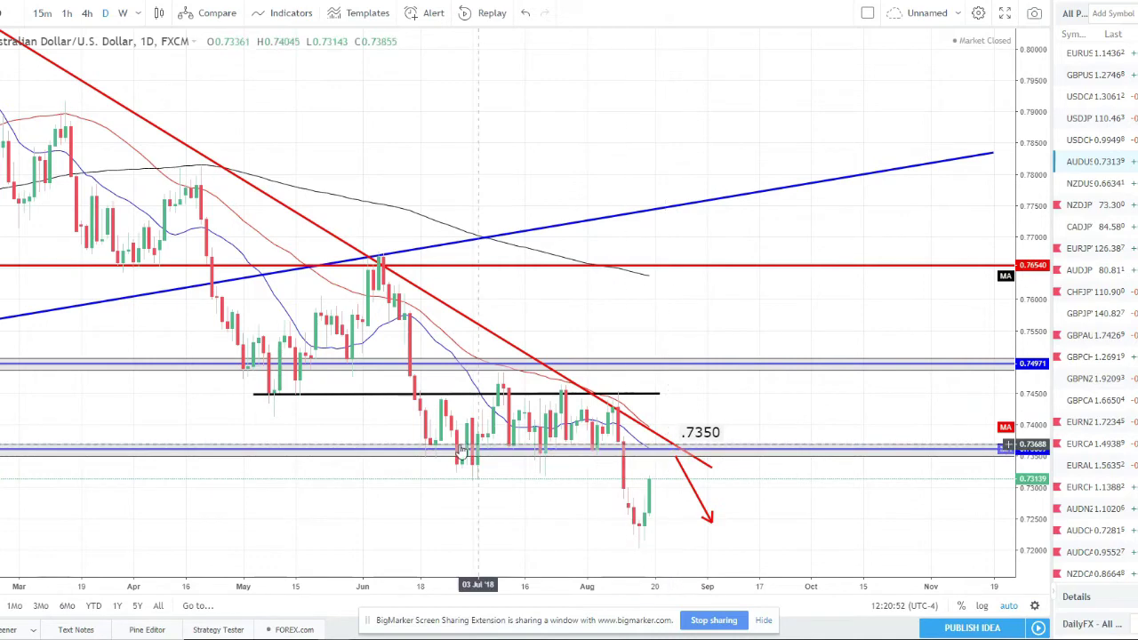
drag(668, 457, 569, 466)
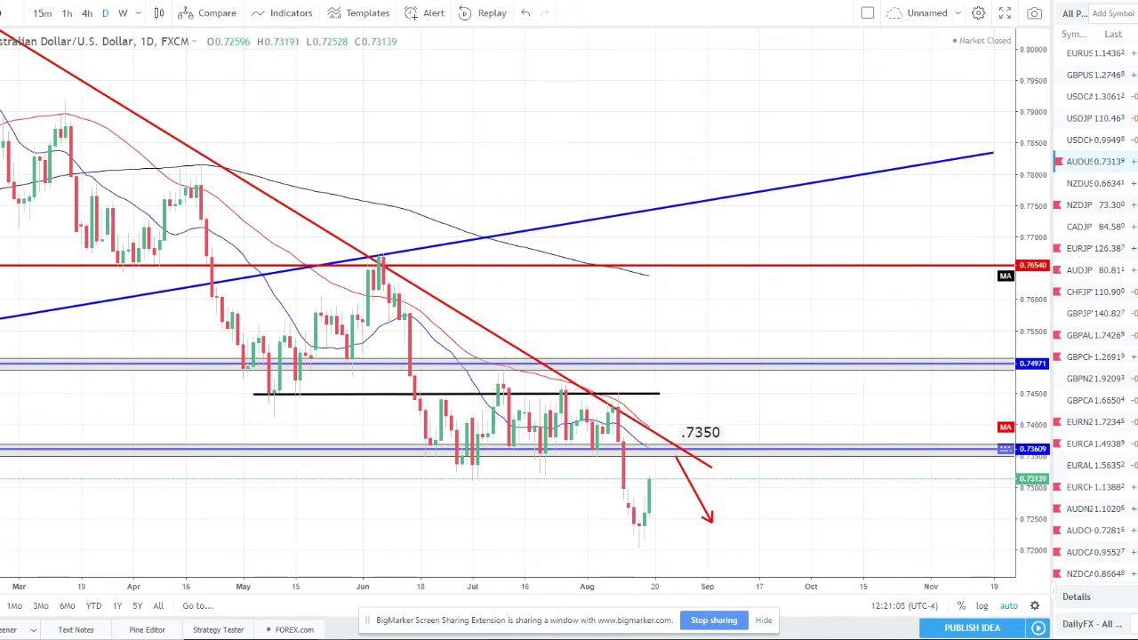
click(1097, 184)
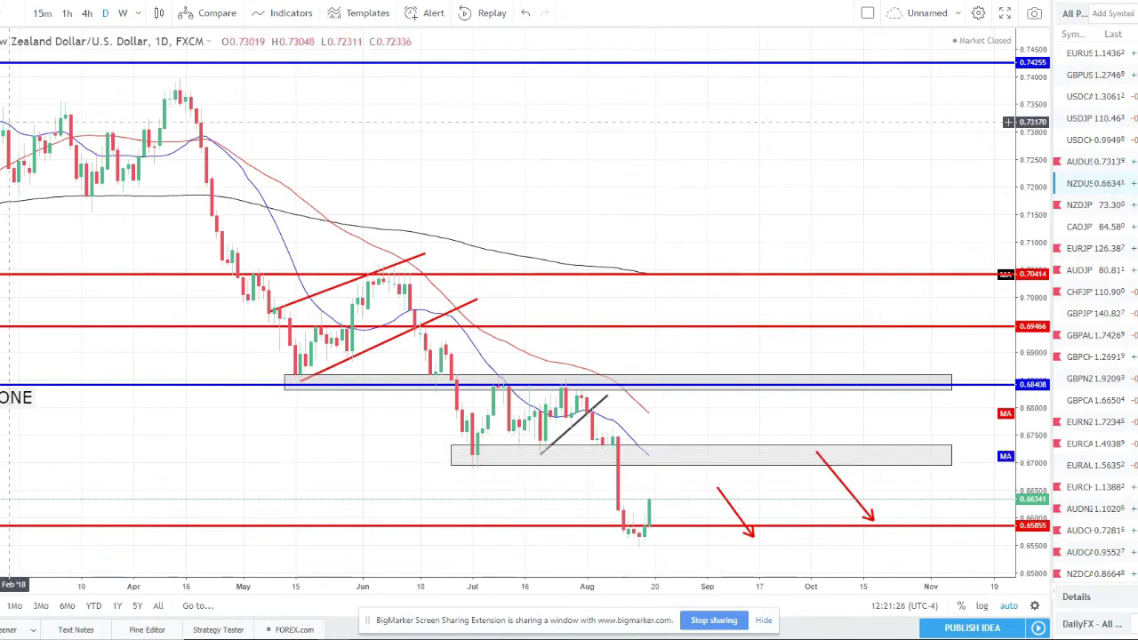
Draw a trendline from late August up to the April high on NZD/USD.
click(173, 62)
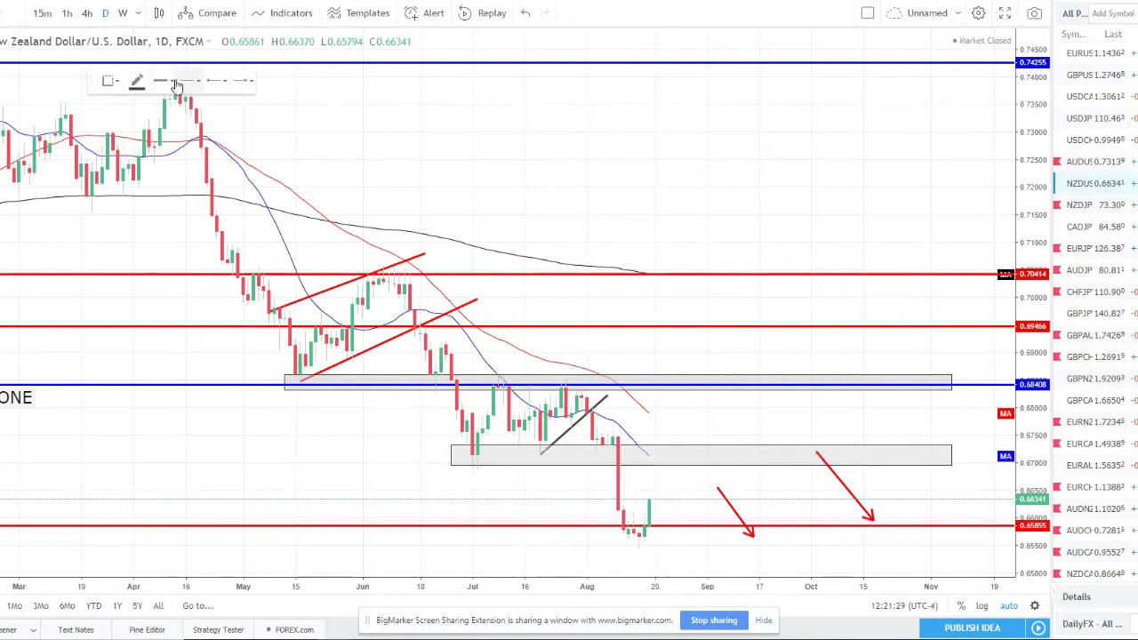
click(701, 487)
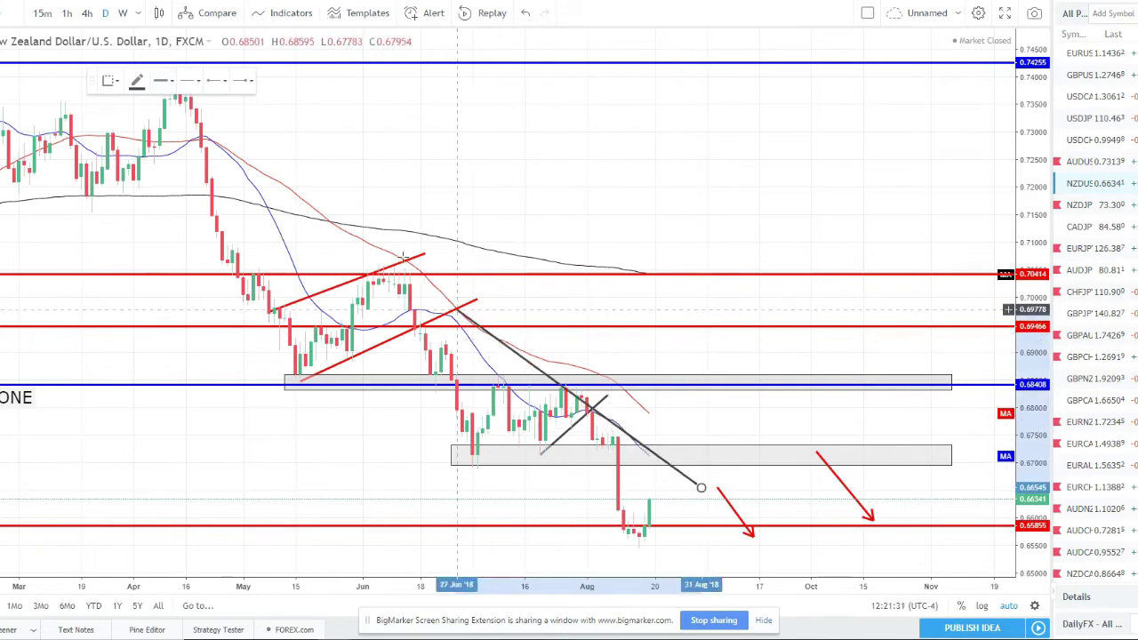
click(160, 53)
click(732, 241)
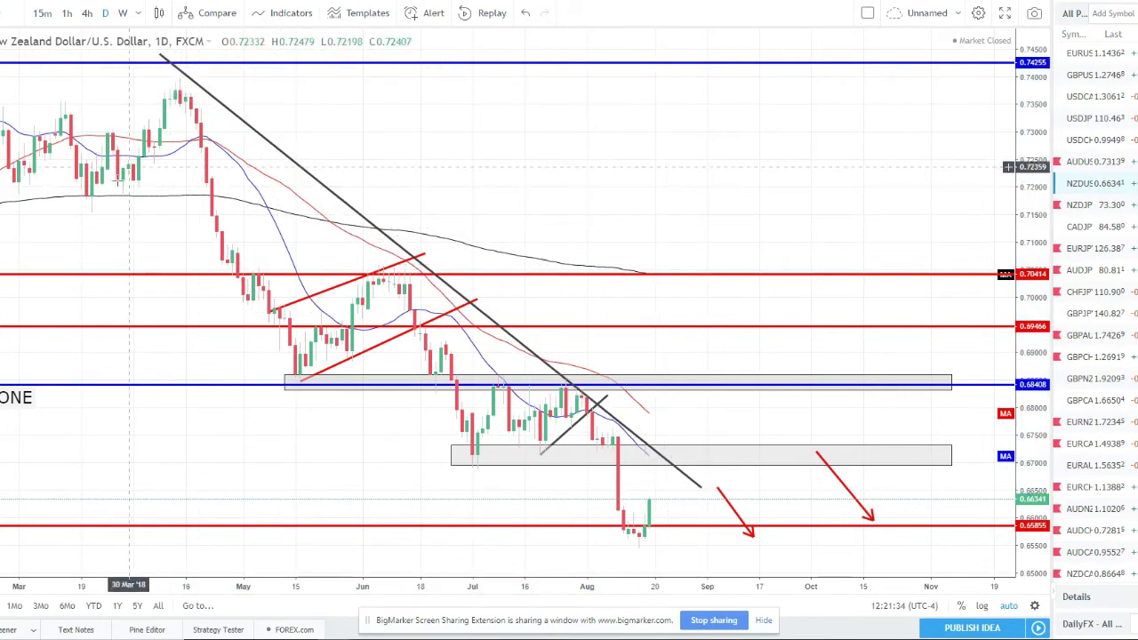
Colour the new trendline red, then switch to the NZD/JPY chart.
click(156, 57)
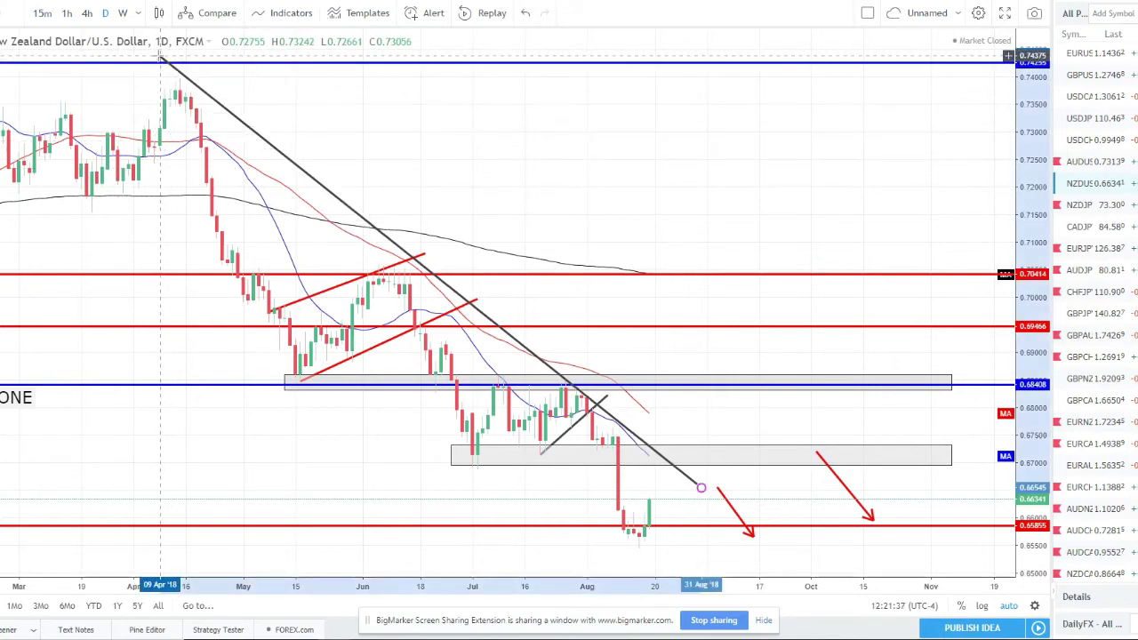
click(494, 356)
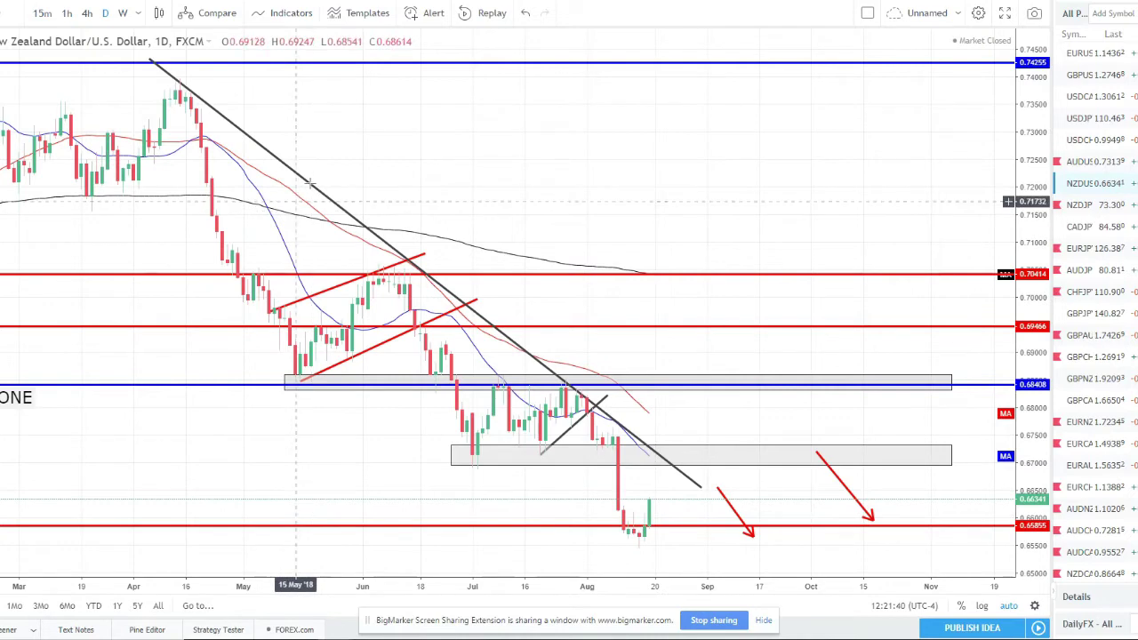
click(151, 58)
click(139, 82)
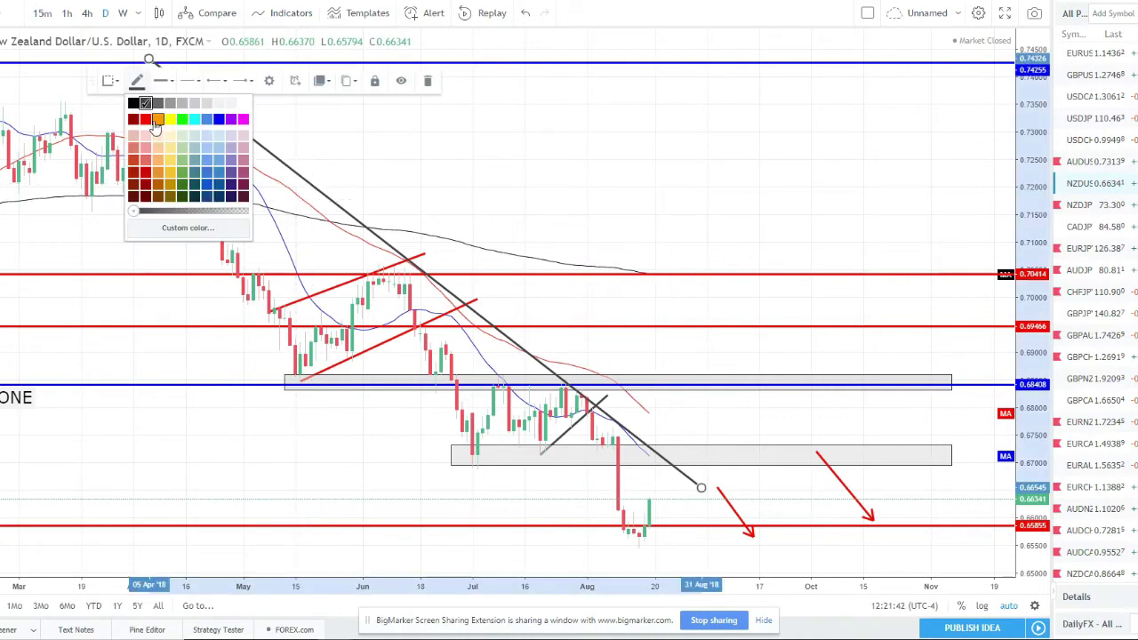
click(145, 118)
click(402, 498)
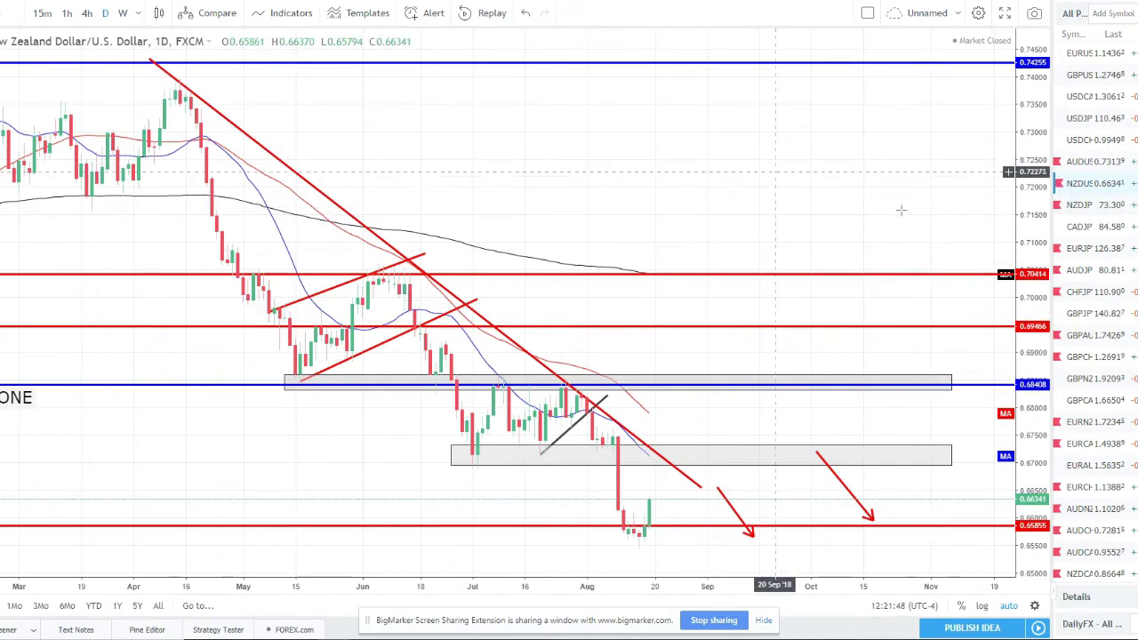
click(1086, 204)
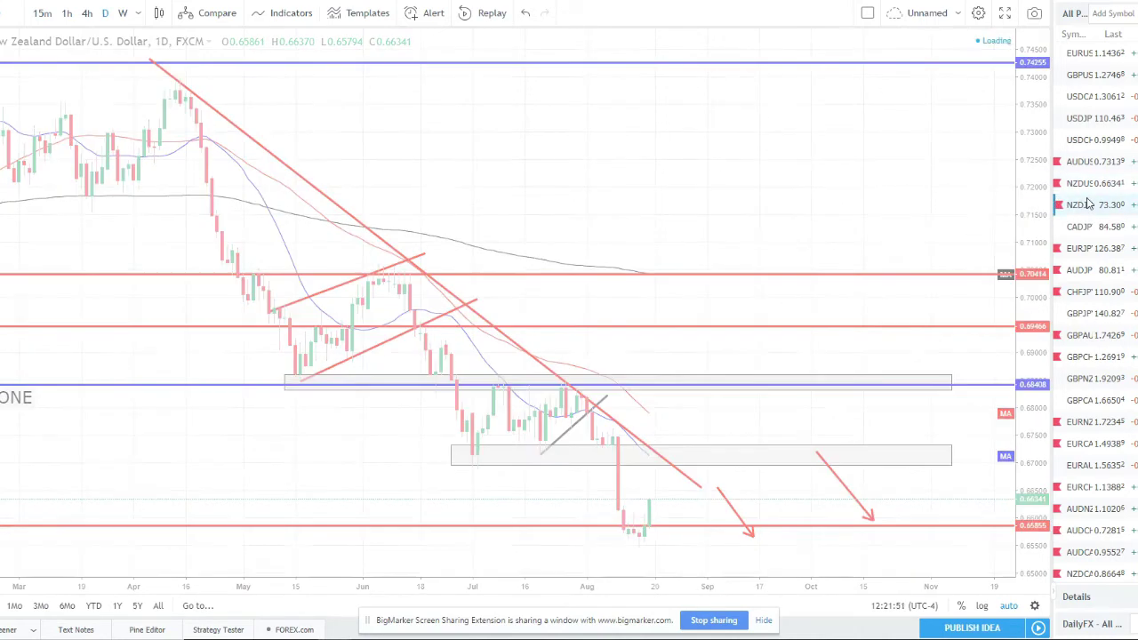
scroll(647, 204, down, 2)
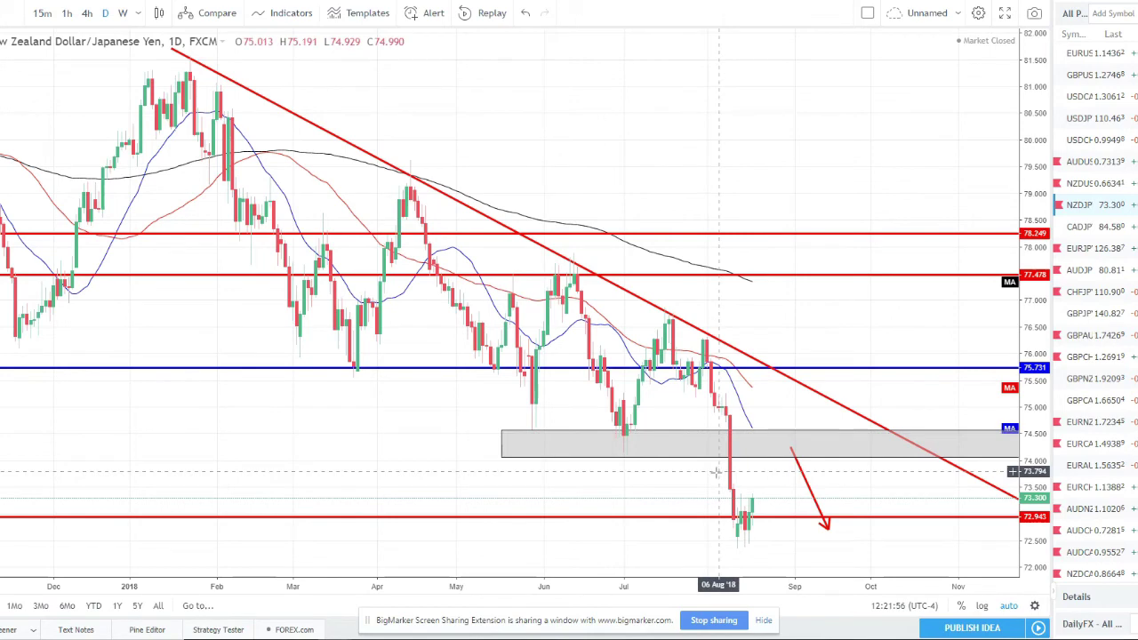
Zoom the NZD/JPY chart, then switch to EUR/JPY daily and zoom out.
scroll(716, 473, up, 1)
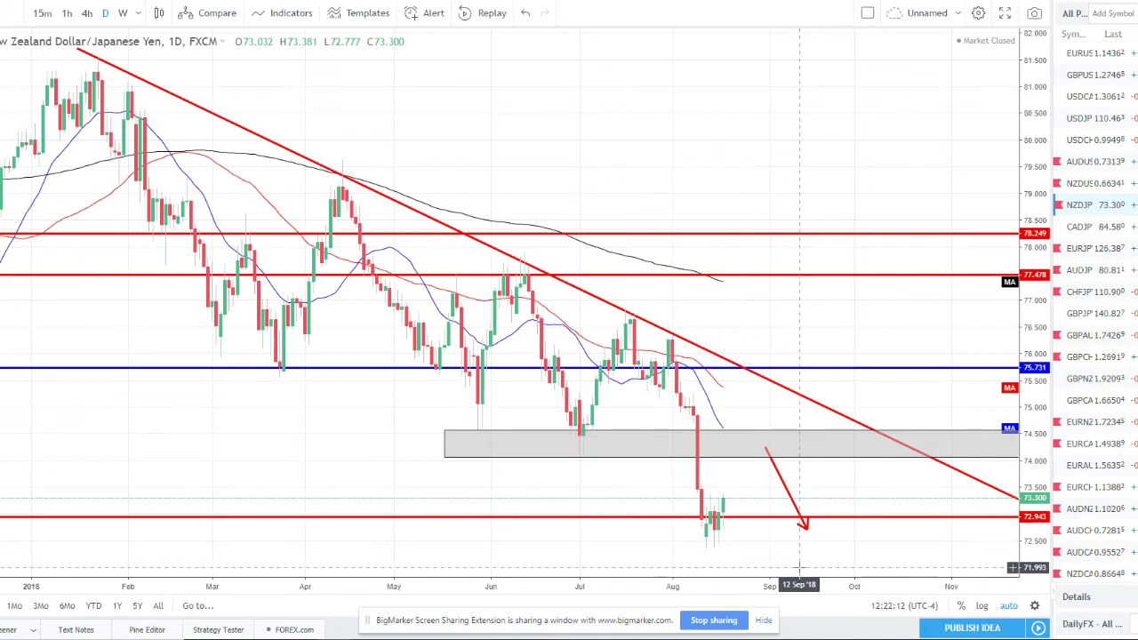
click(1094, 251)
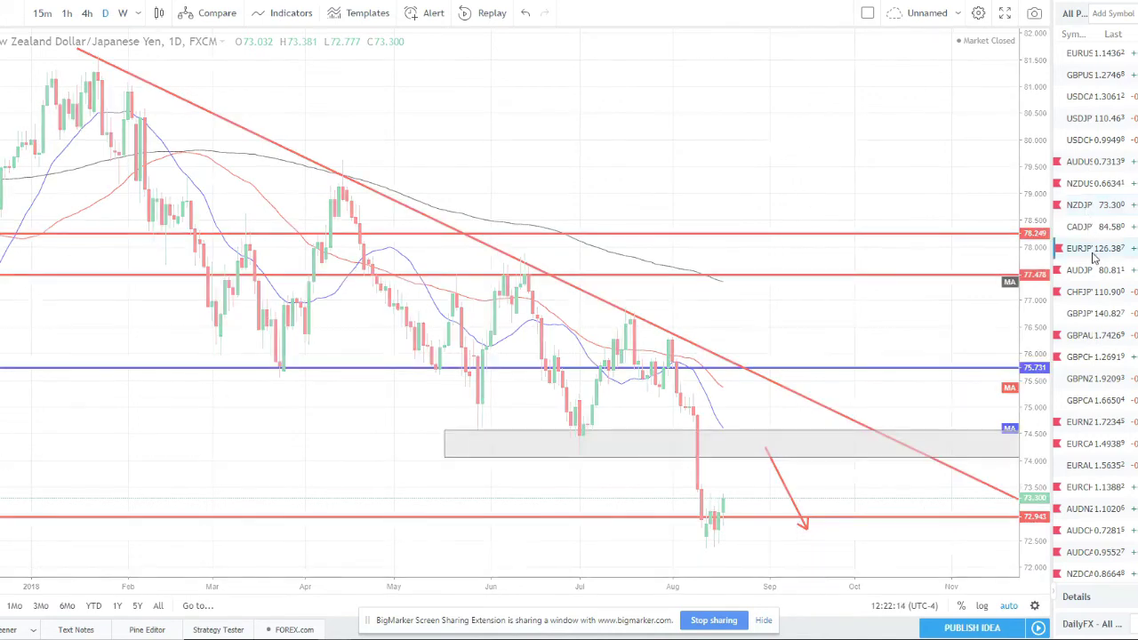
scroll(843, 365, down, 2)
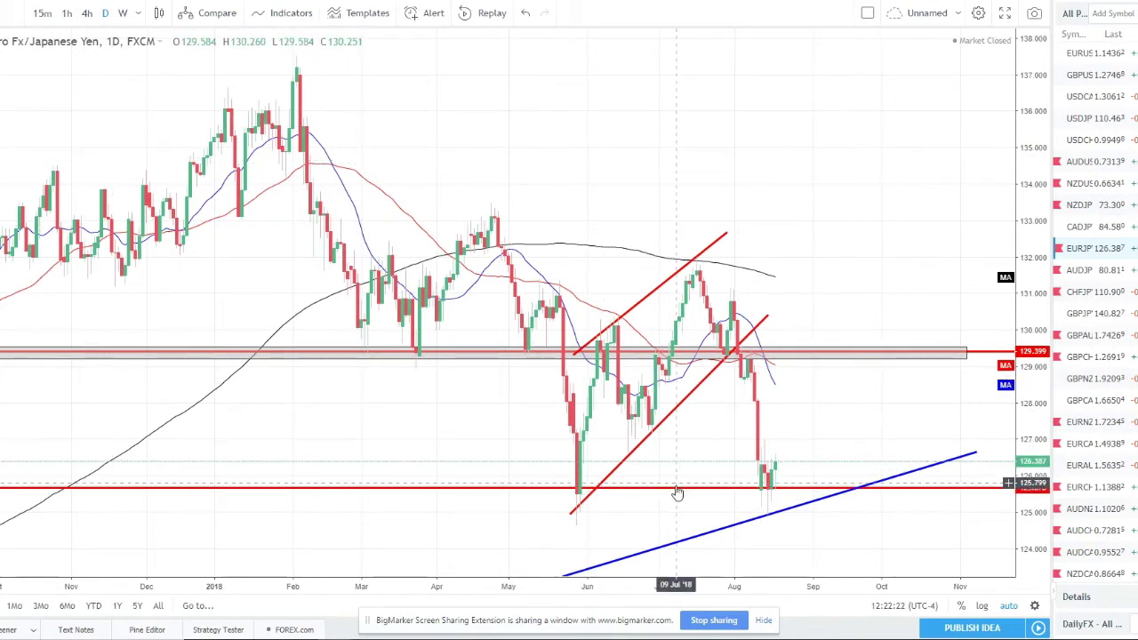
Draw a grey rectangle zone spanning about 127.1–127.5 extending to the right on EUR/JPY.
click(600, 421)
click(861, 433)
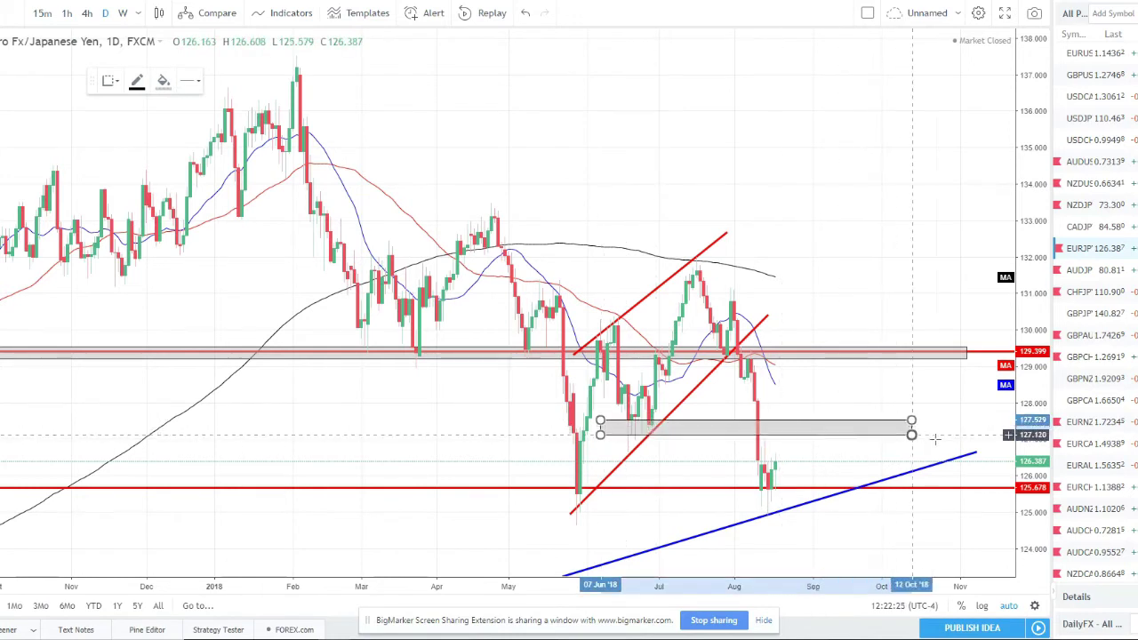
click(936, 439)
click(905, 449)
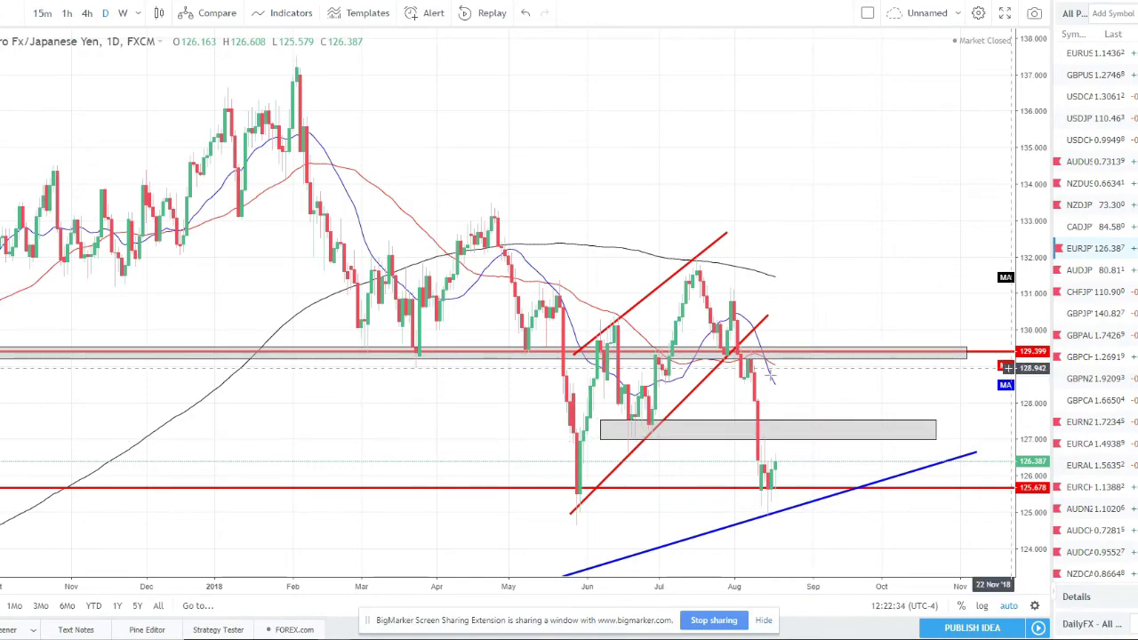
Zoom around the EUR/JPY chart, then switch to Australian Dollar/Japanese Yen.
scroll(818, 452, down, 6)
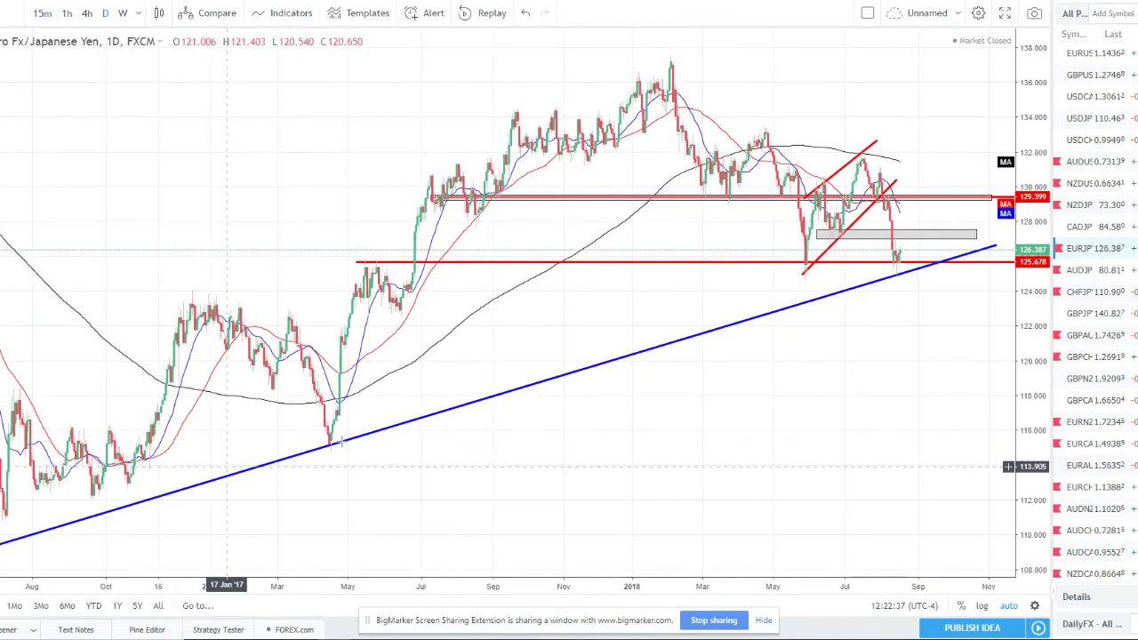
scroll(793, 391, up, 5)
scroll(785, 438, up, 2)
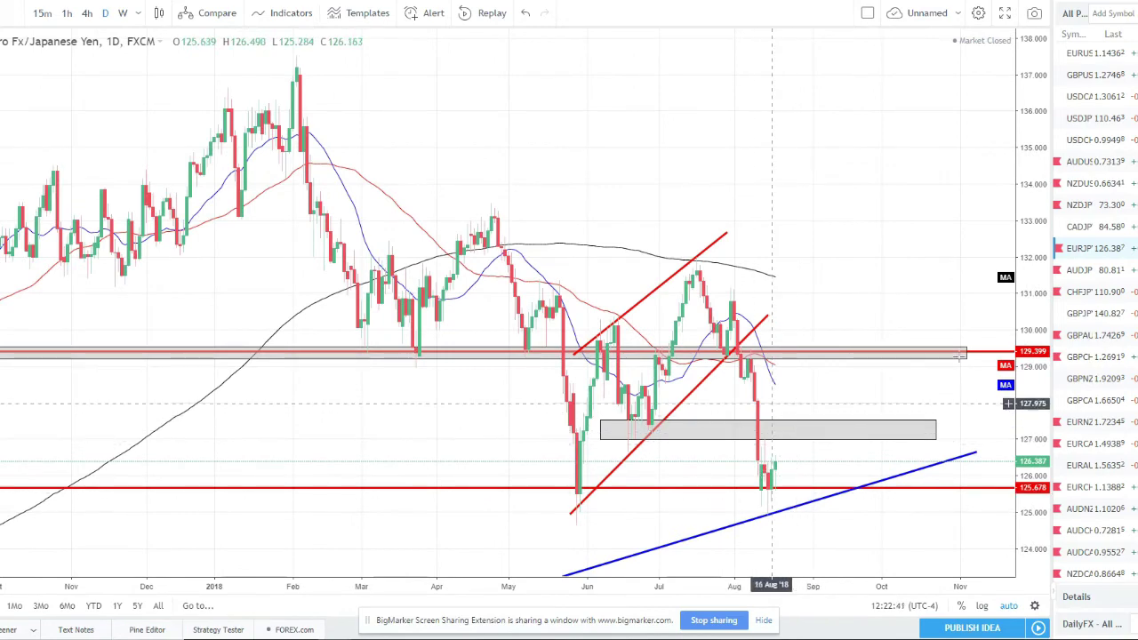
click(1105, 272)
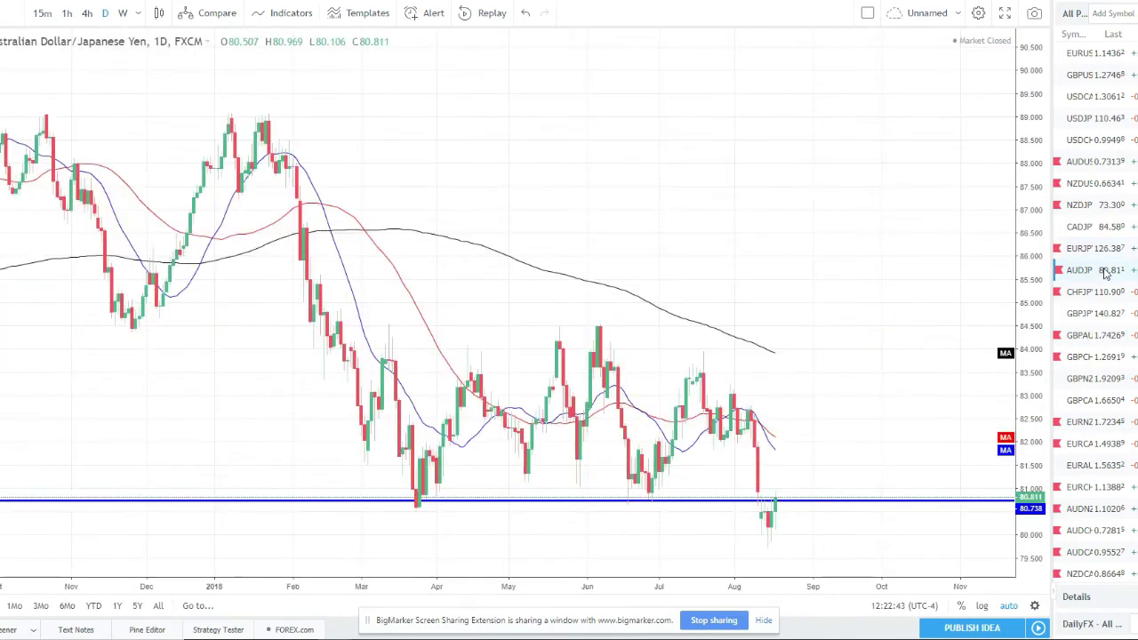
Select the blue support line near 80.7 on AUD/JPY, then switch to the CHF/JPY chart.
click(675, 503)
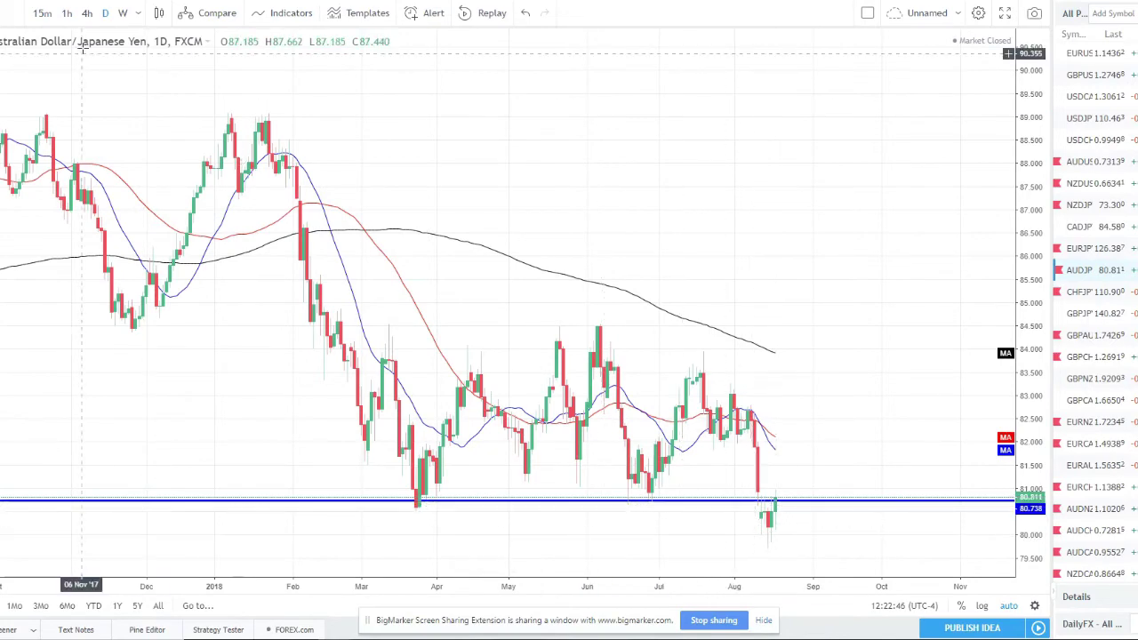
click(86, 14)
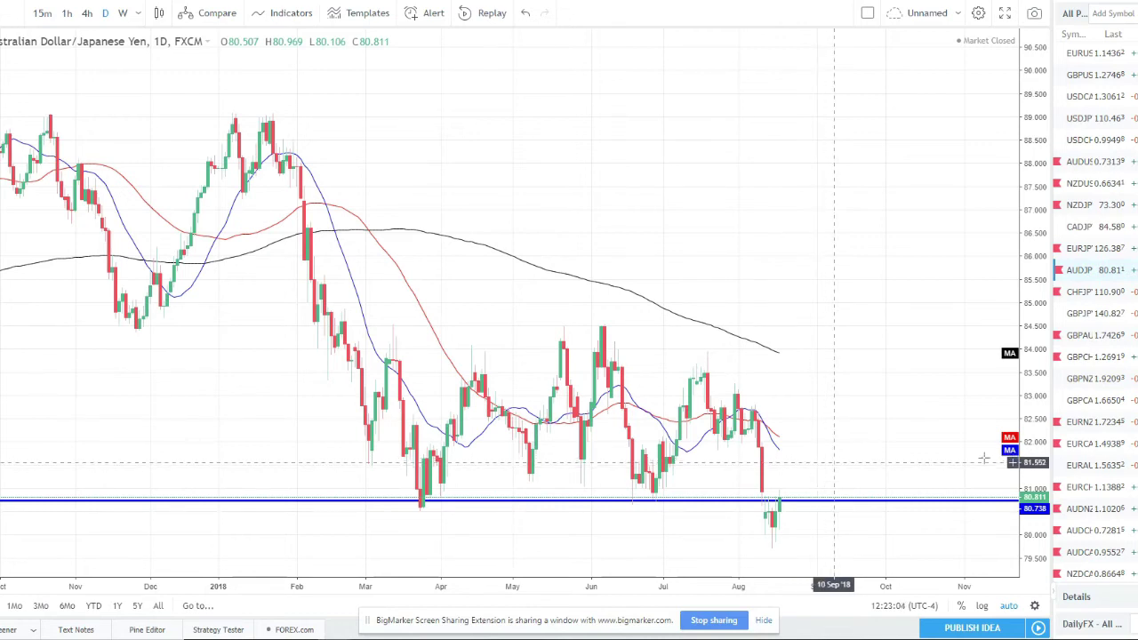
click(1111, 293)
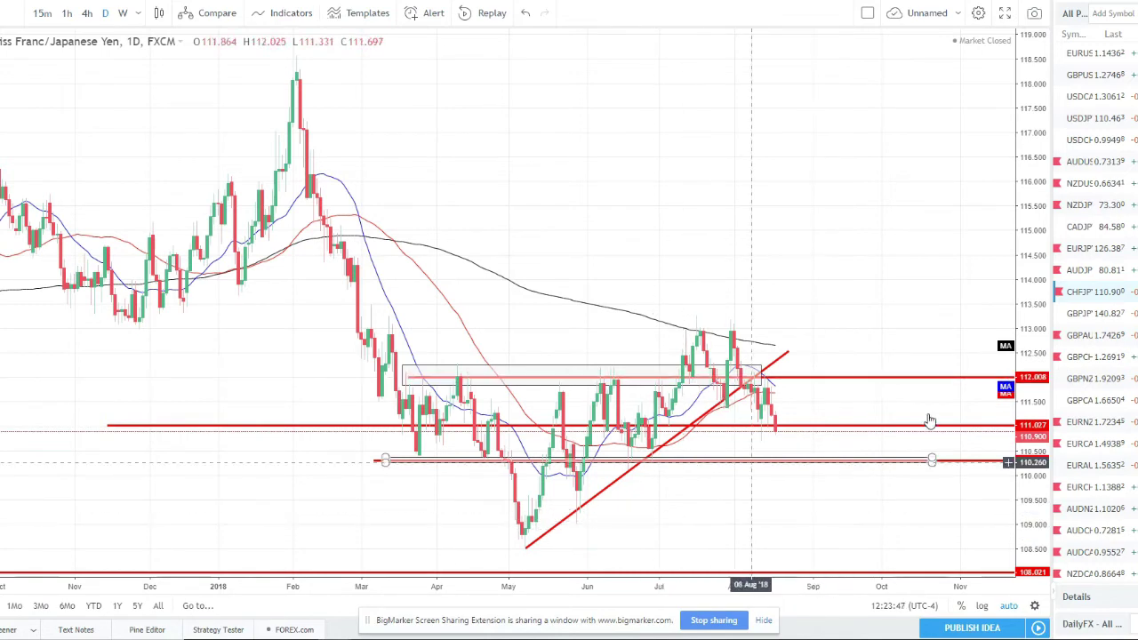
Load GBP/AUD and view its sell zone and targets on 4-hour candles.
click(1094, 338)
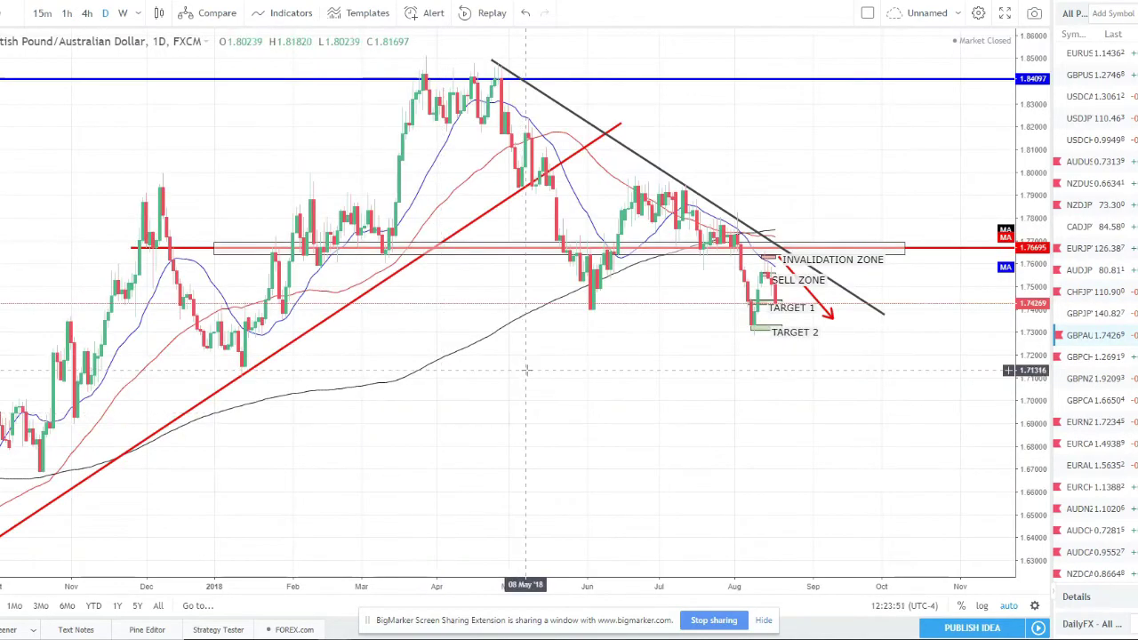
scroll(533, 356, up, 5)
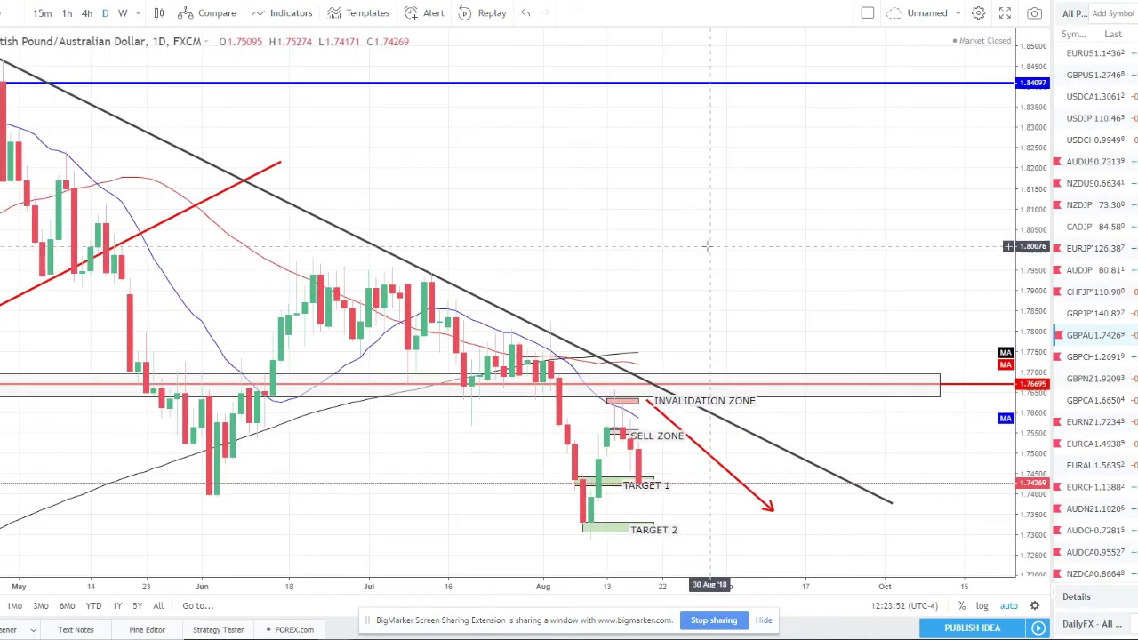
click(86, 13)
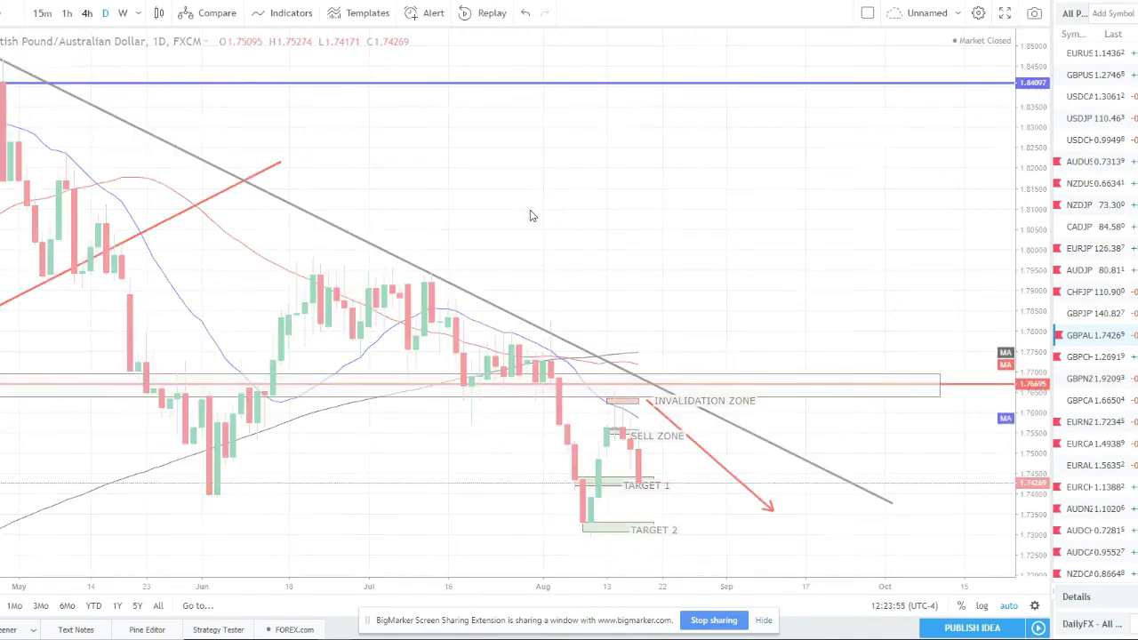
scroll(511, 302, down, 2)
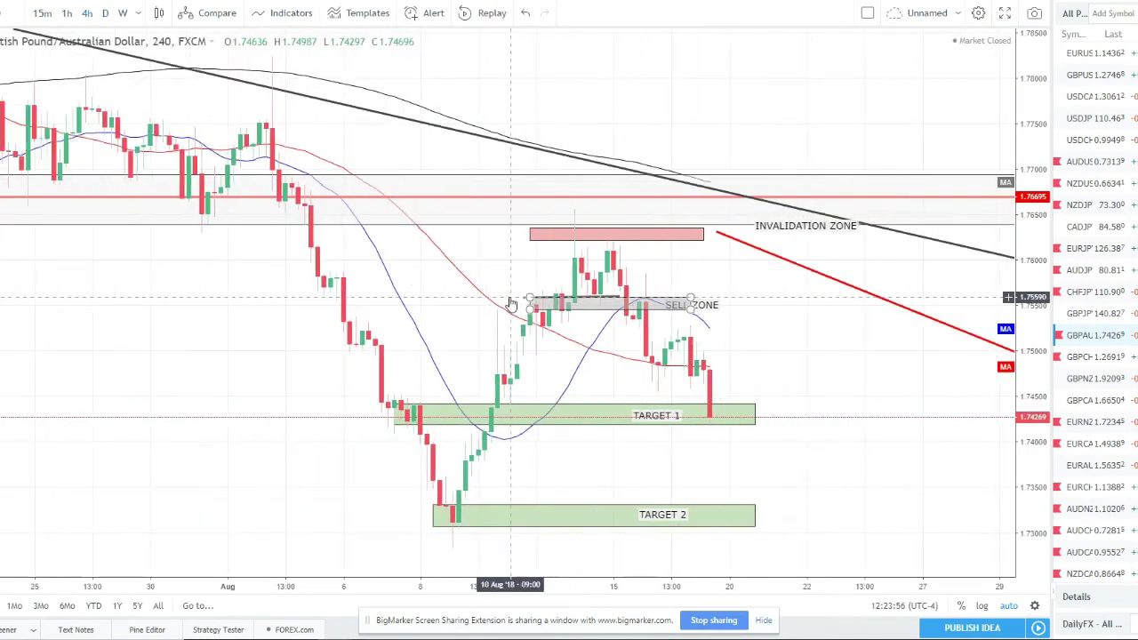
scroll(511, 302, down, 3)
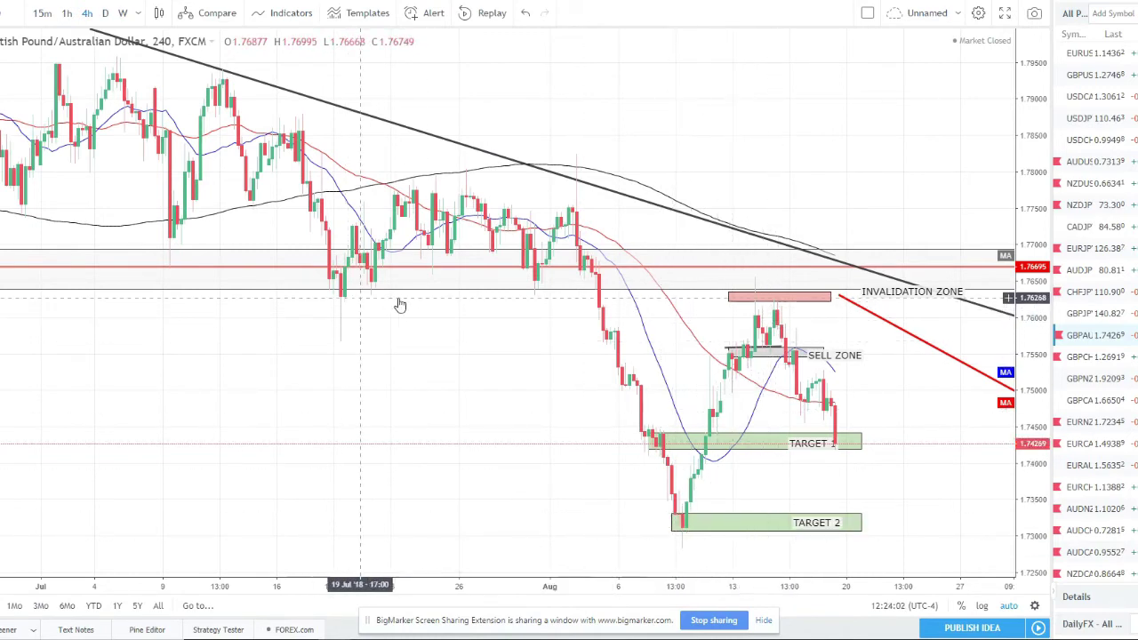
Return to daily candles, inspect the INVALIDATION ZONE rectangle, then load GBP/CHF.
click(105, 12)
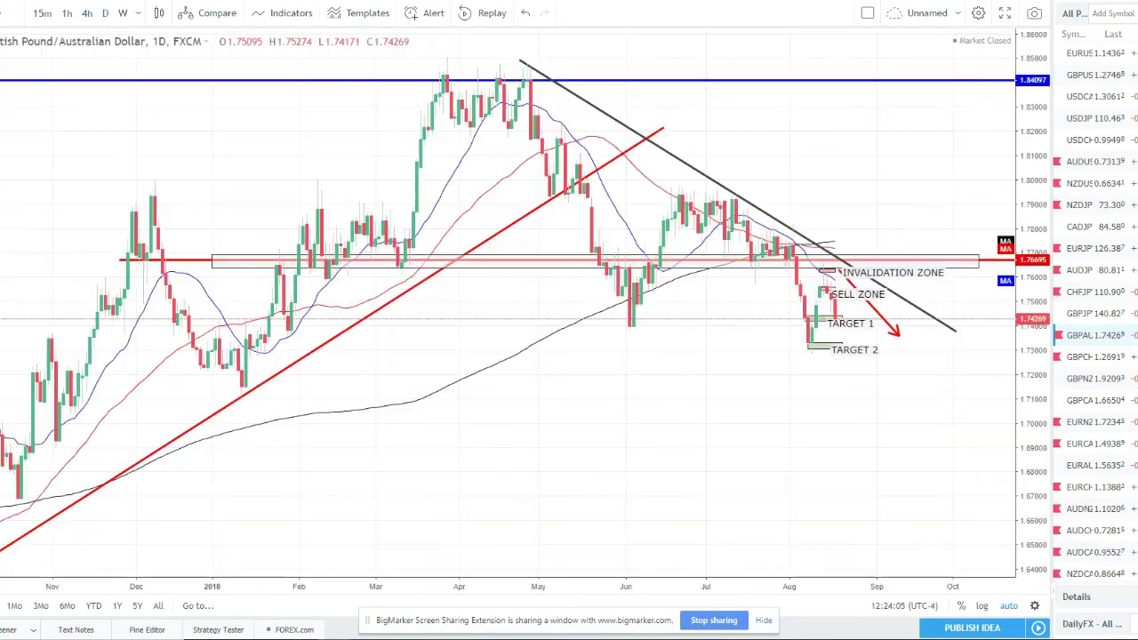
scroll(774, 356, up, 6)
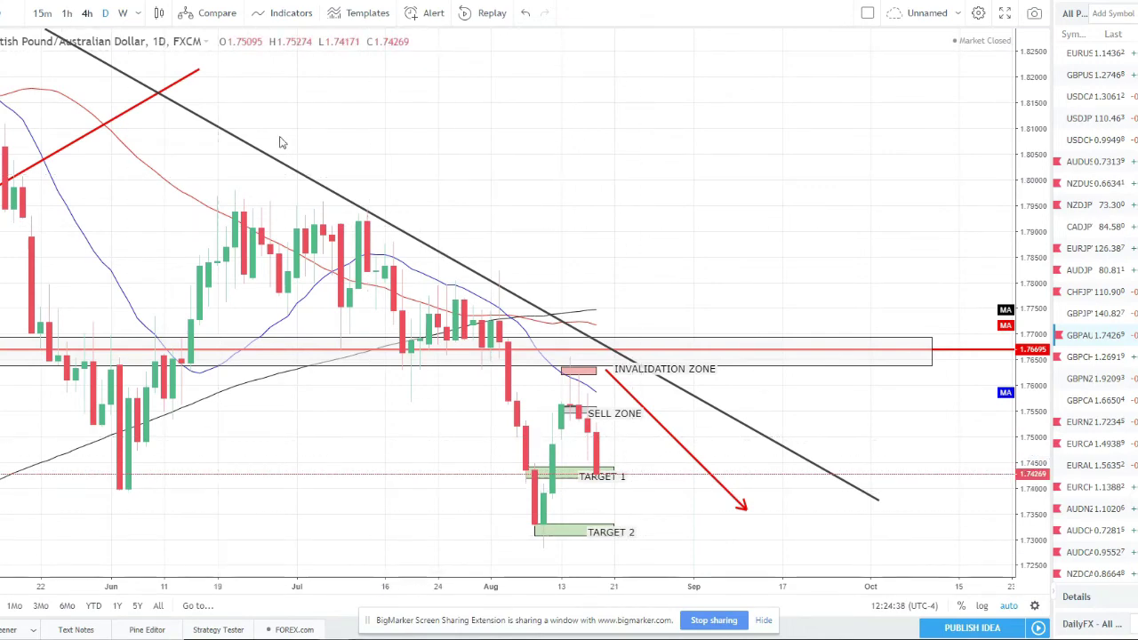
scroll(610, 374, down, 2)
click(527, 233)
click(528, 262)
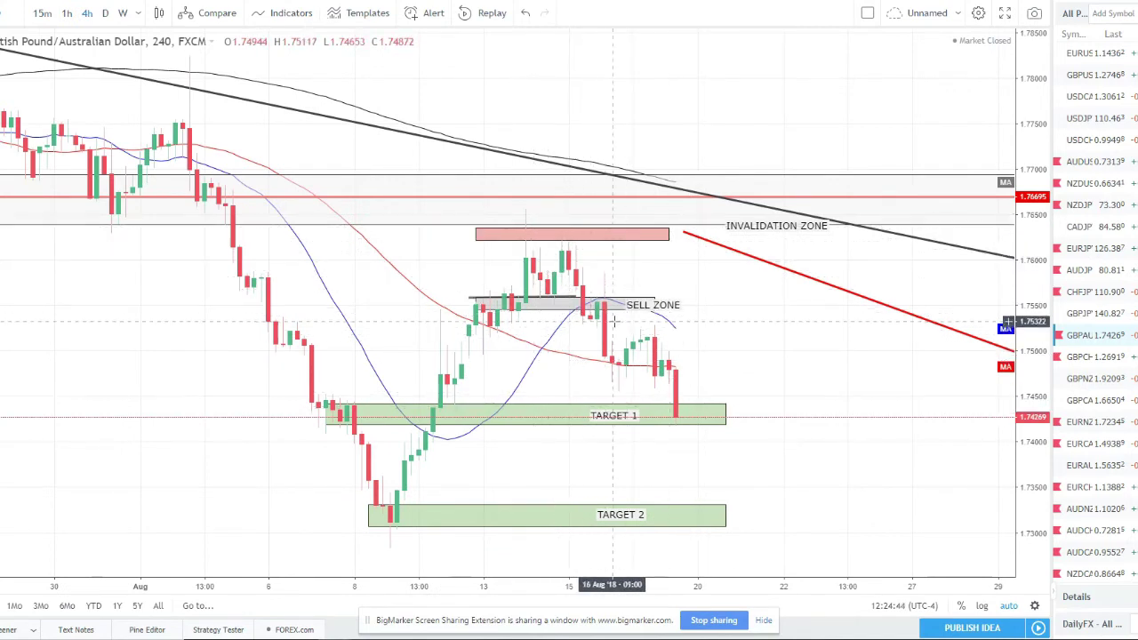
click(1092, 358)
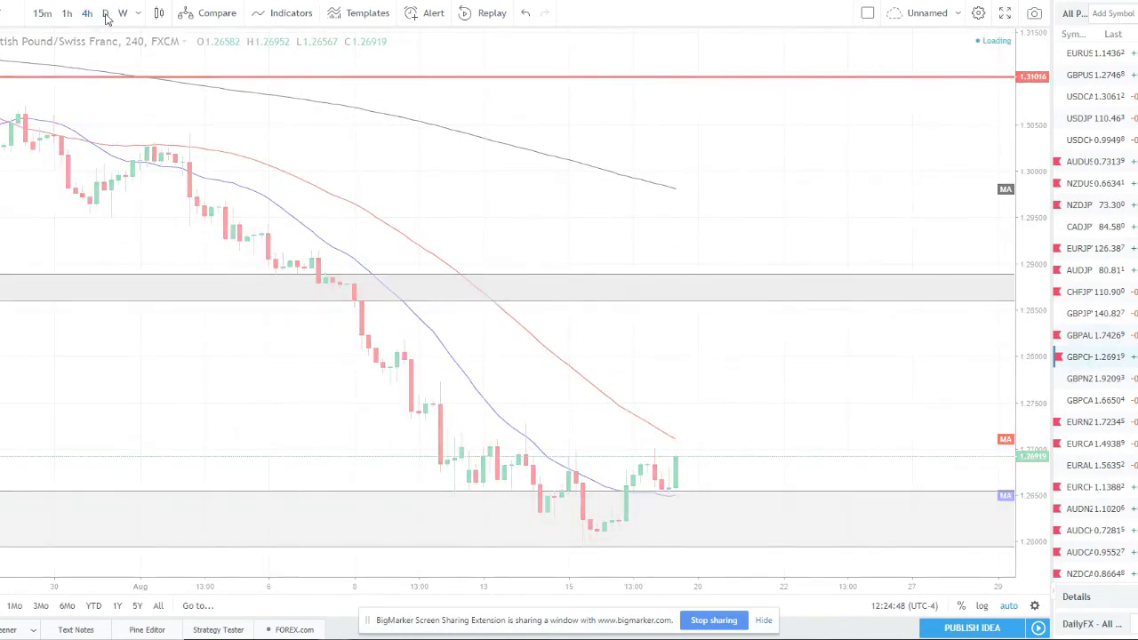
View GBP/CHF on daily candles around the 1.33473 and 1.31016 levels, then switch to EUR/NZD.
click(105, 13)
scroll(525, 386, down, 2)
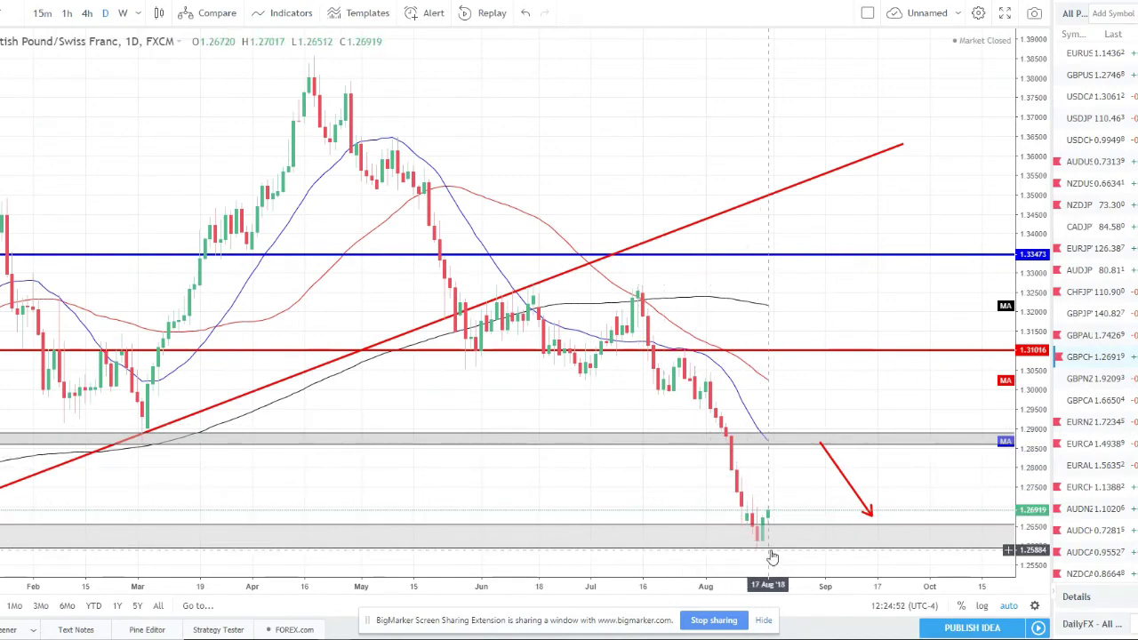
scroll(772, 558, up, 2)
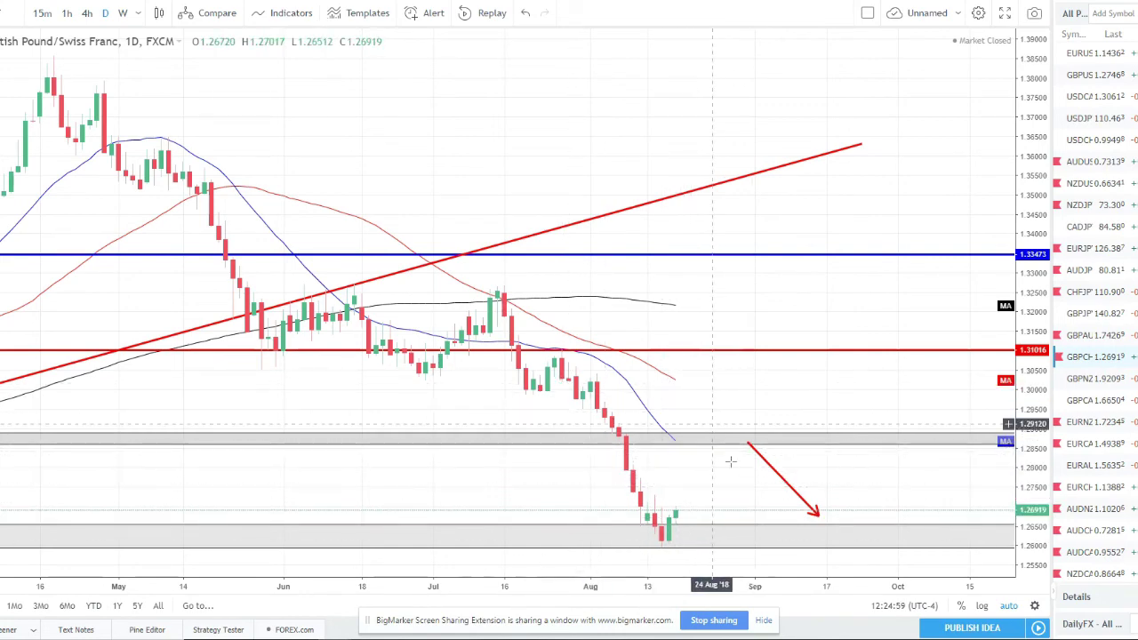
scroll(730, 461, down, 3)
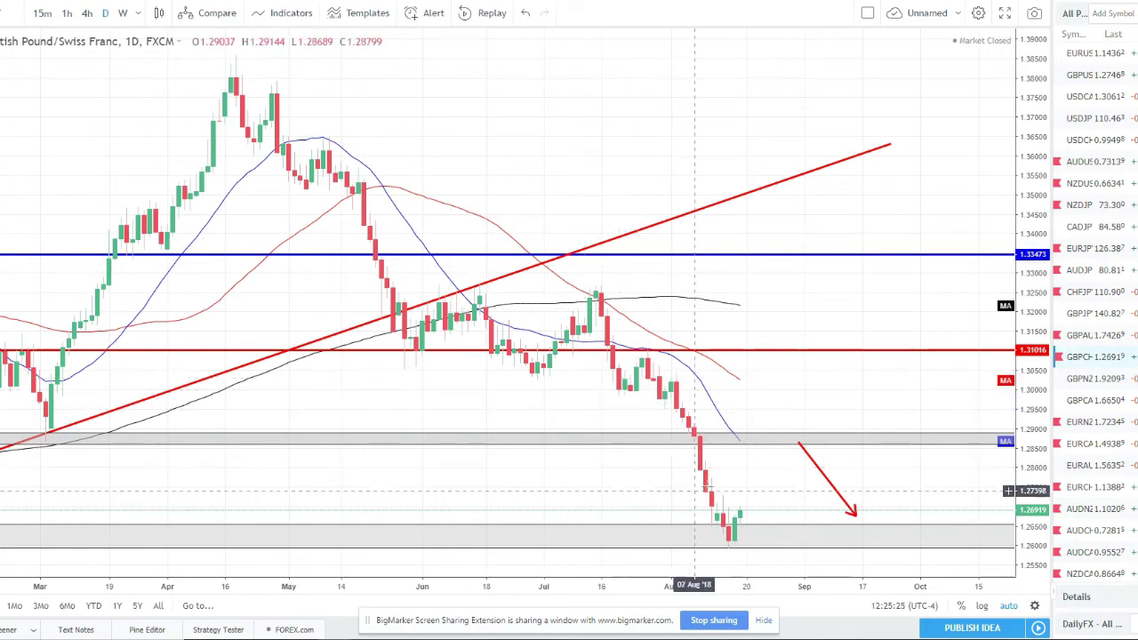
click(1089, 431)
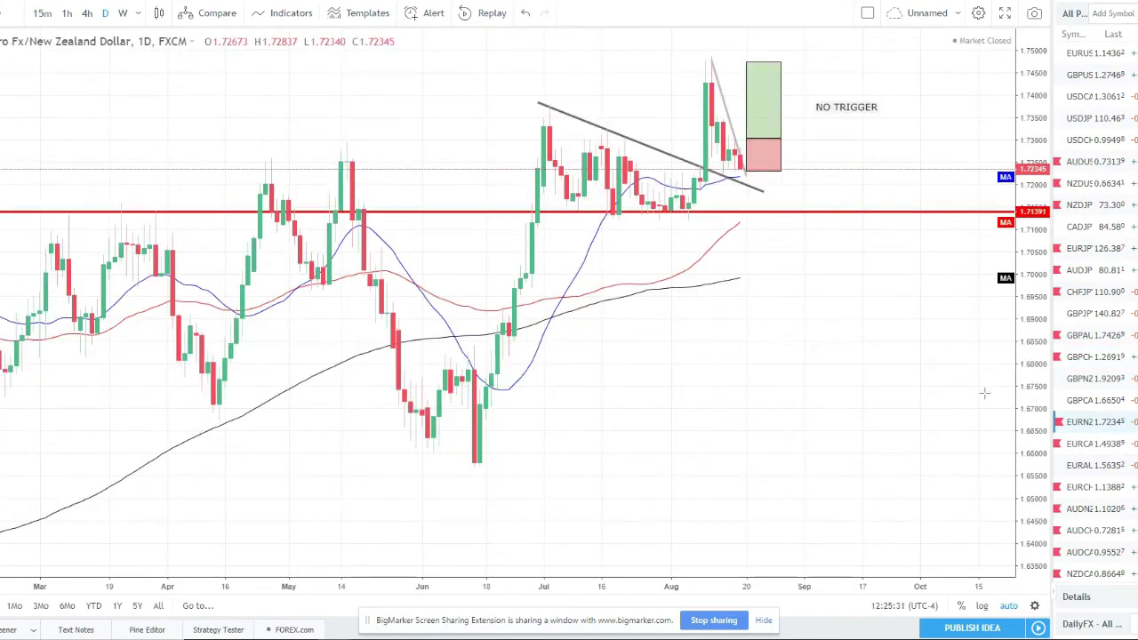
Review EUR/NZD on 4-hour candles, return to daily, then bring up the EUR/CAD chart.
scroll(778, 358, up, 2)
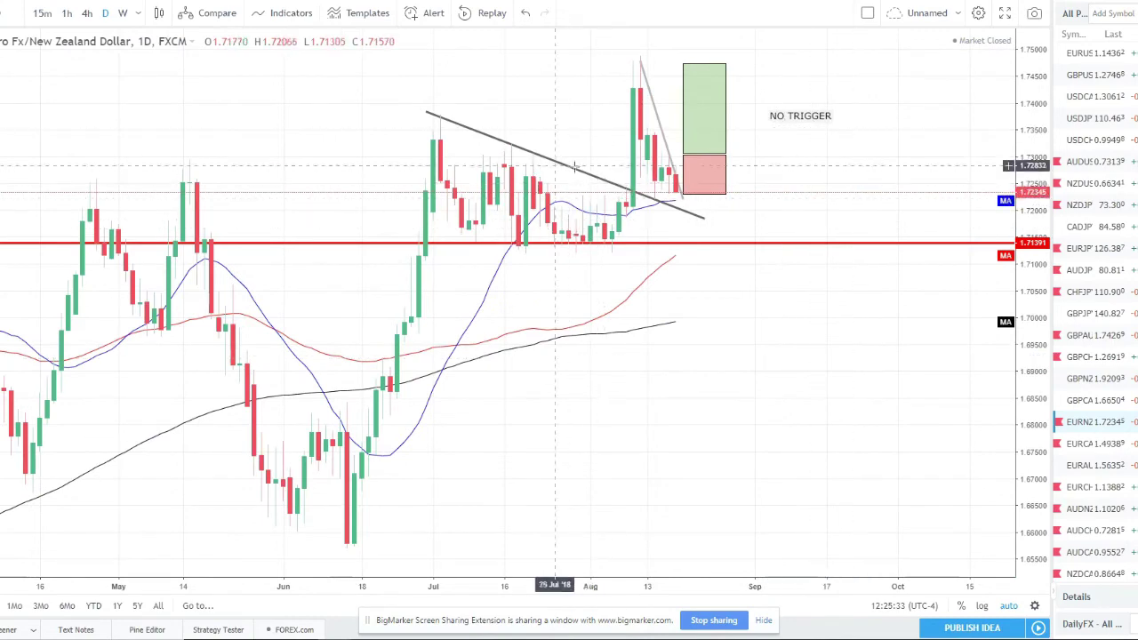
click(87, 12)
scroll(587, 315, down, 3)
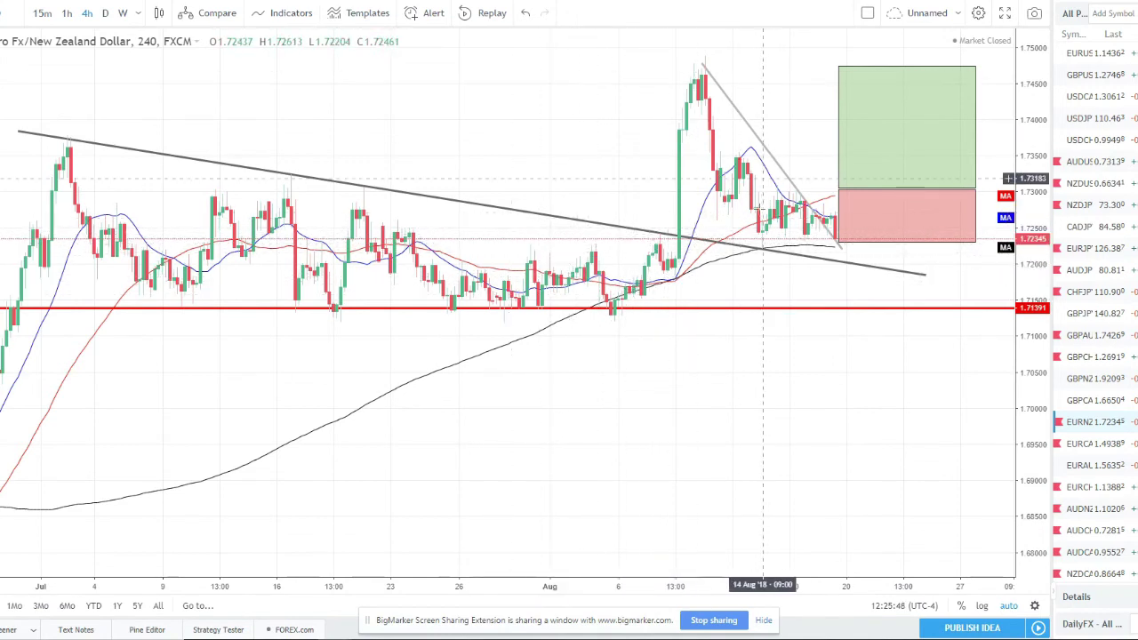
scroll(820, 257, up, 3)
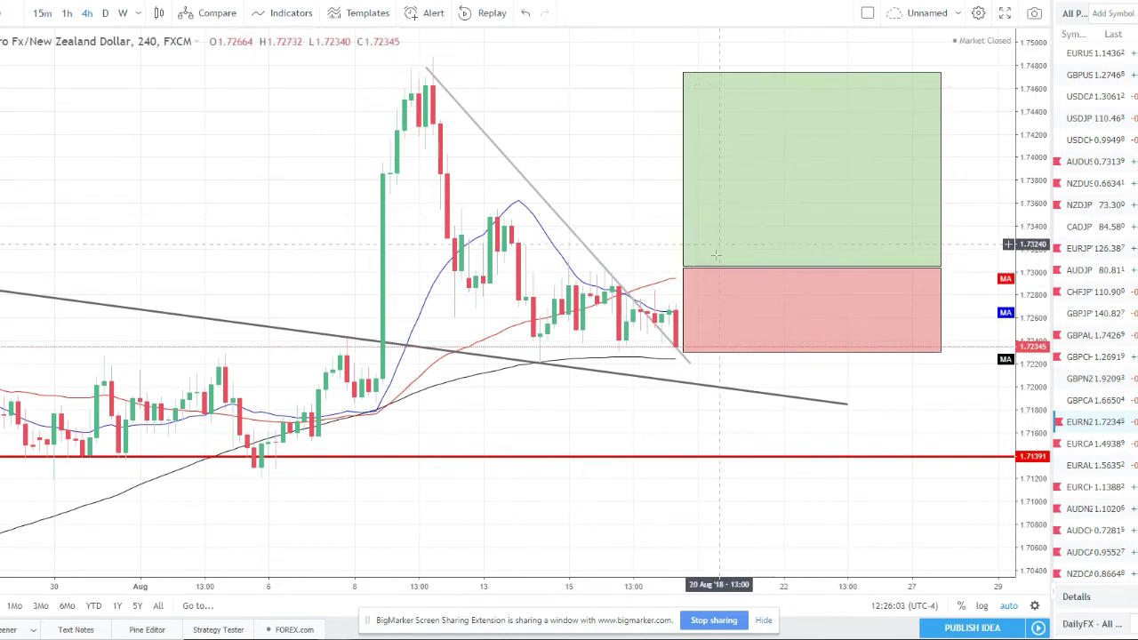
scroll(715, 245, down, 2)
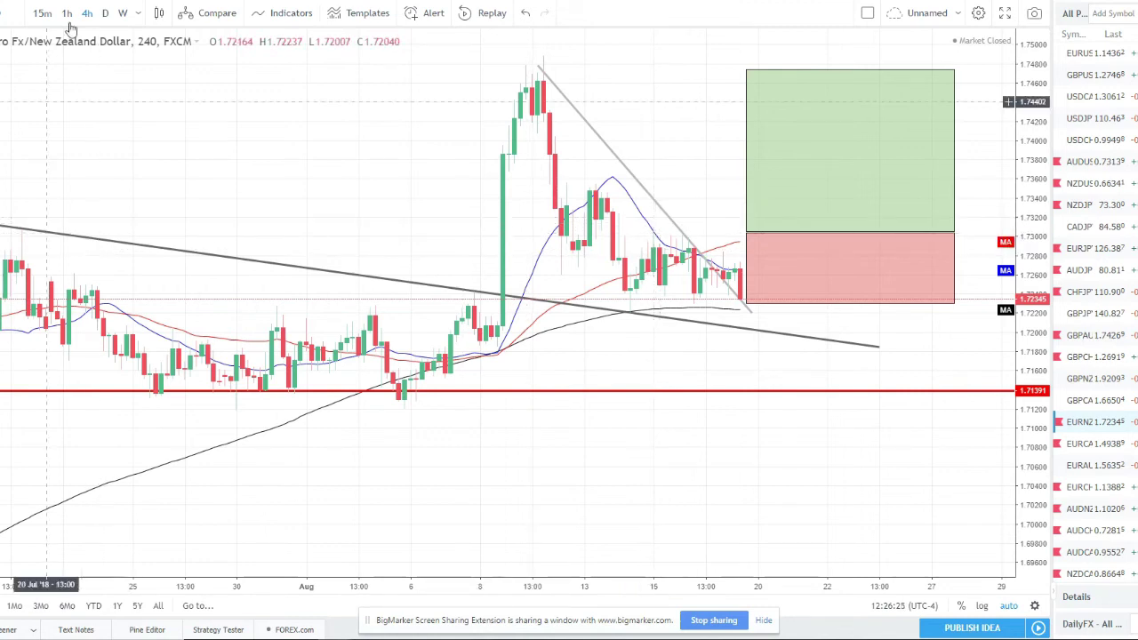
click(104, 13)
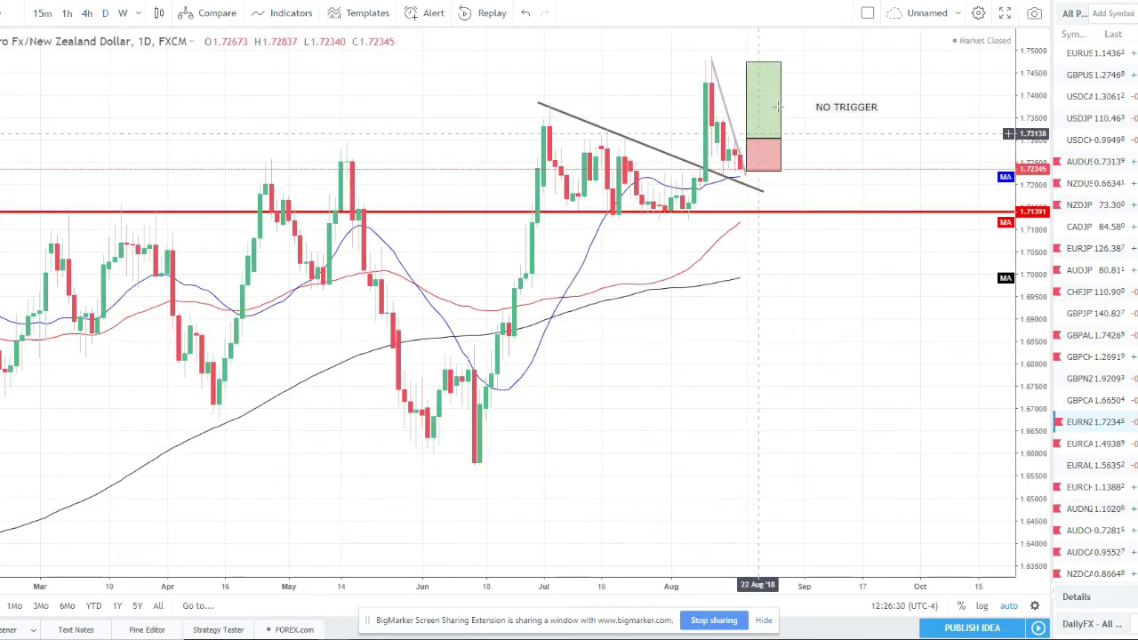
click(1106, 444)
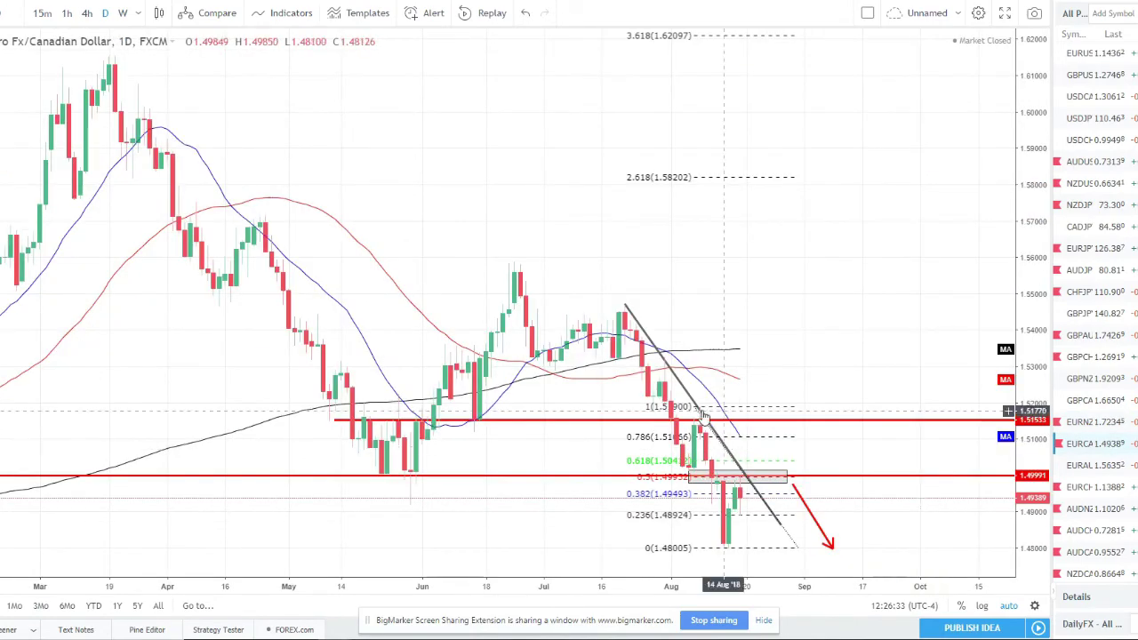
Show EUR/CAD on 4-hour candles and inspect the grey resistance zone.
scroll(707, 415, up, 5)
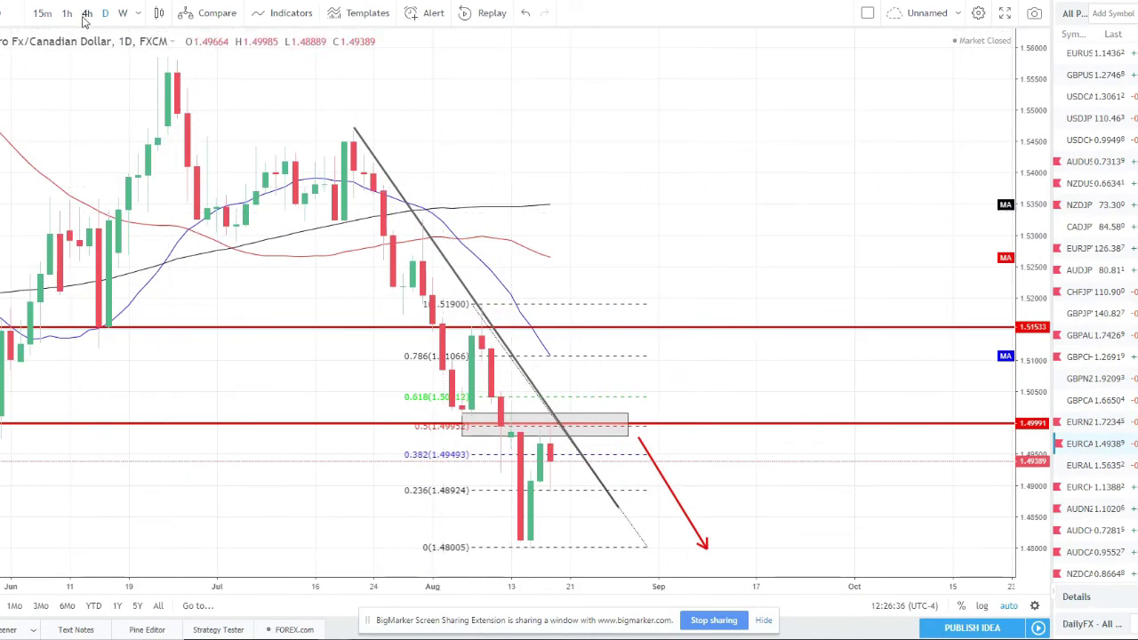
click(86, 14)
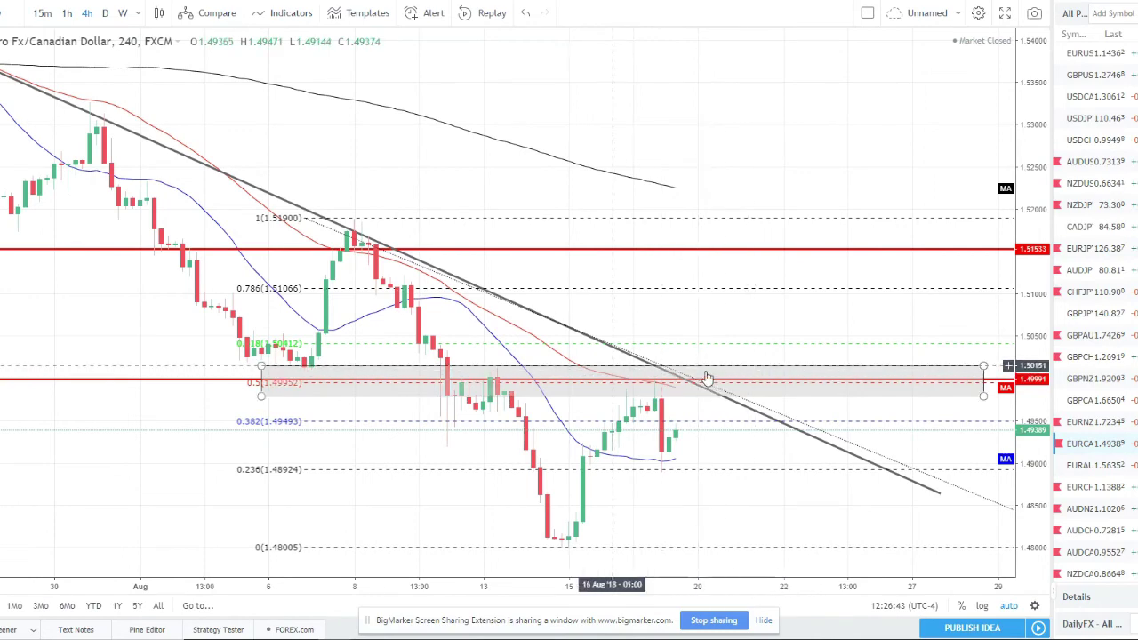
scroll(758, 374, down, 3)
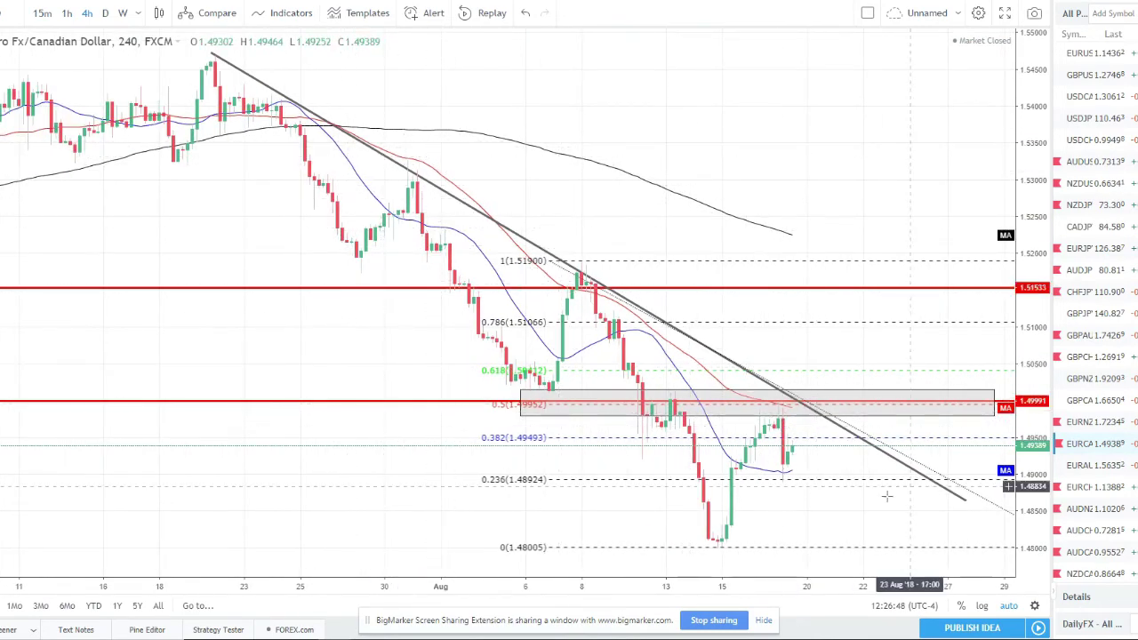
scroll(849, 497, up, 3)
click(464, 375)
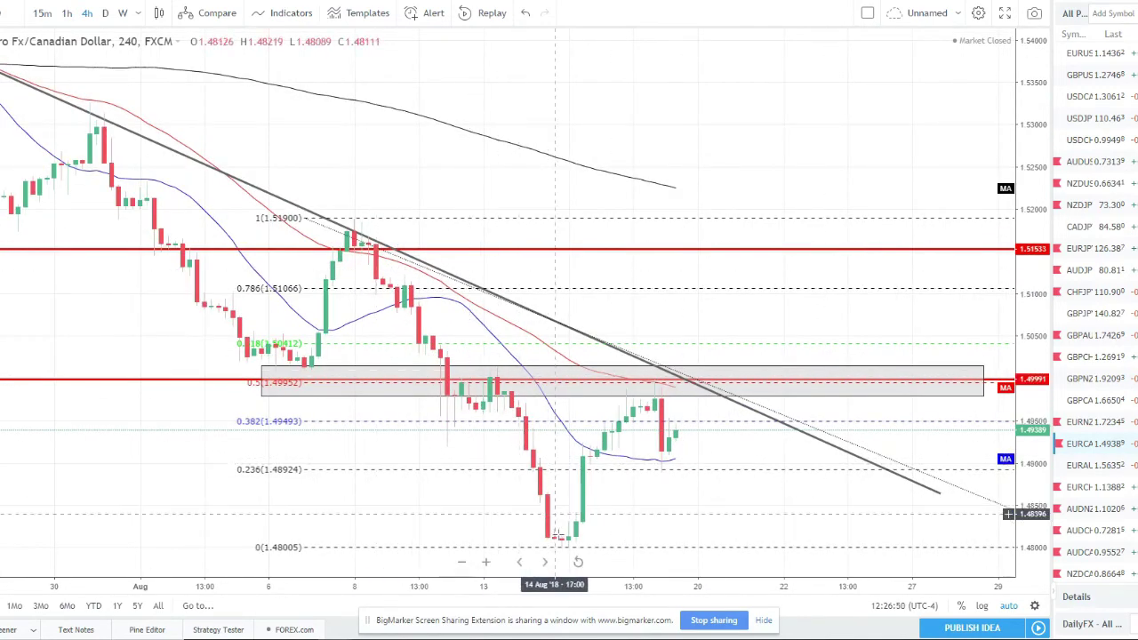
click(656, 359)
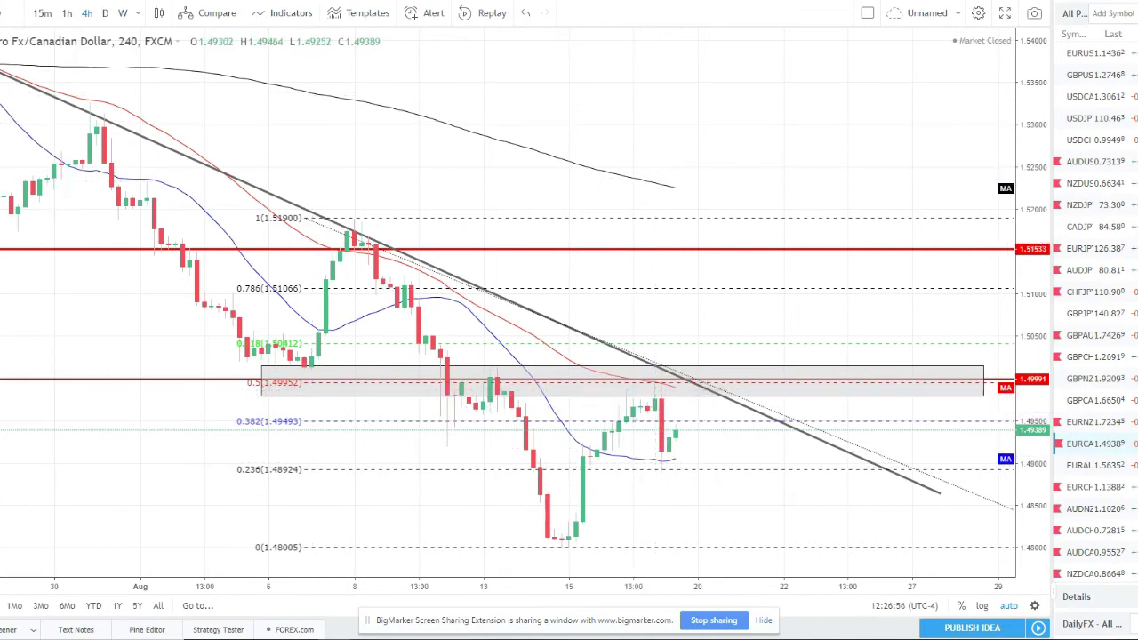
Draw a downward arrow from the latest candles to the 1.48005 level.
click(49, 238)
click(683, 416)
click(683, 417)
click(747, 549)
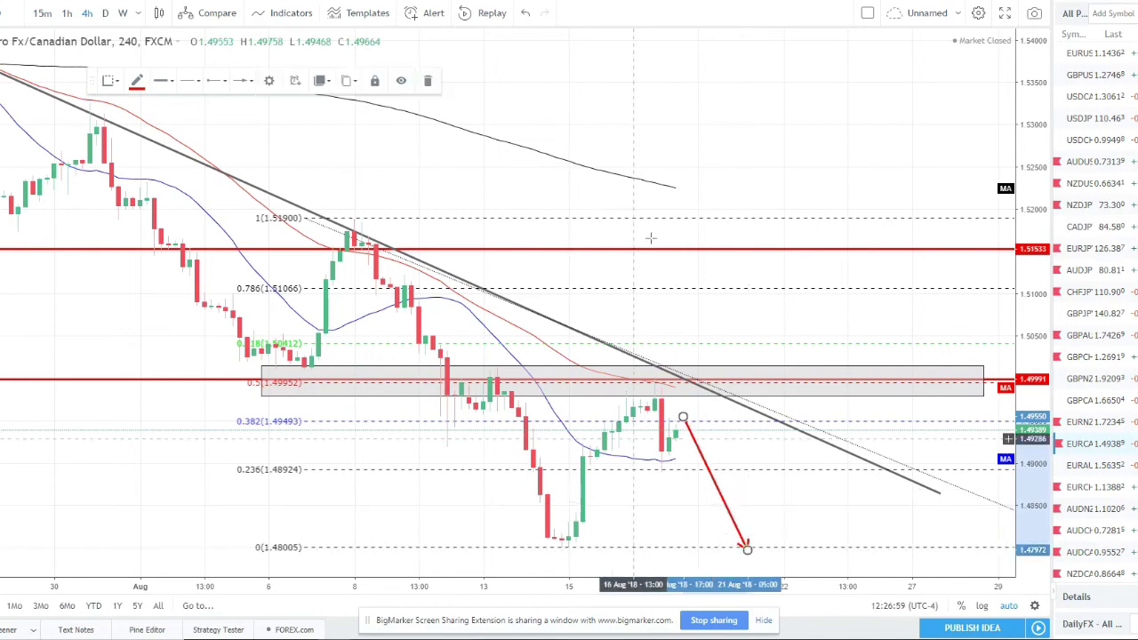
scroll(767, 188, down, 3)
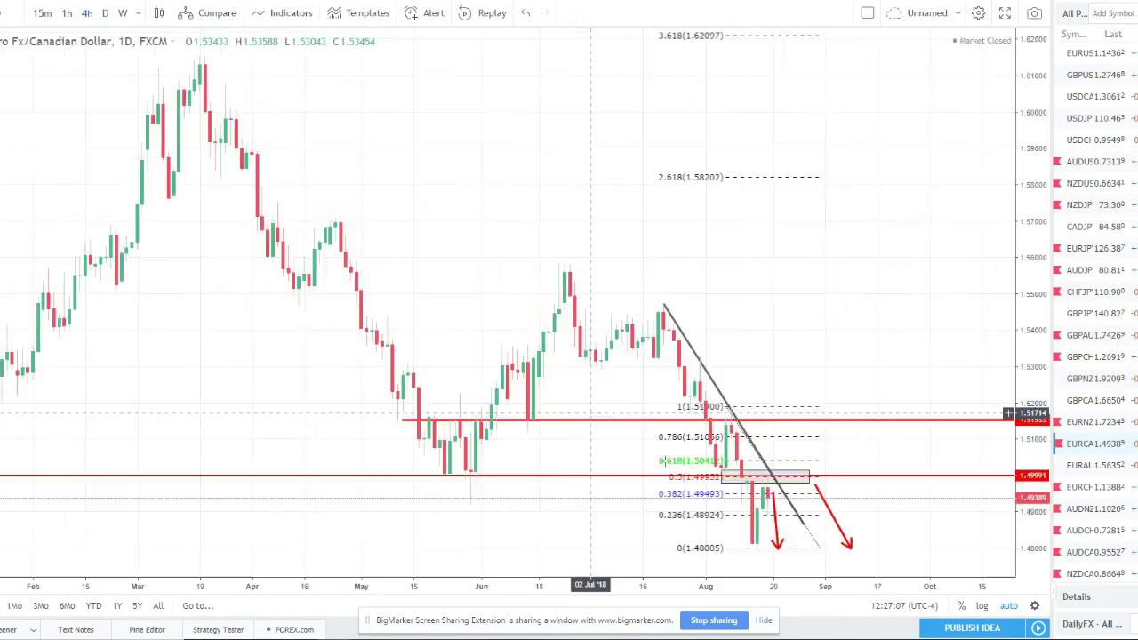
scroll(578, 400, up, 5)
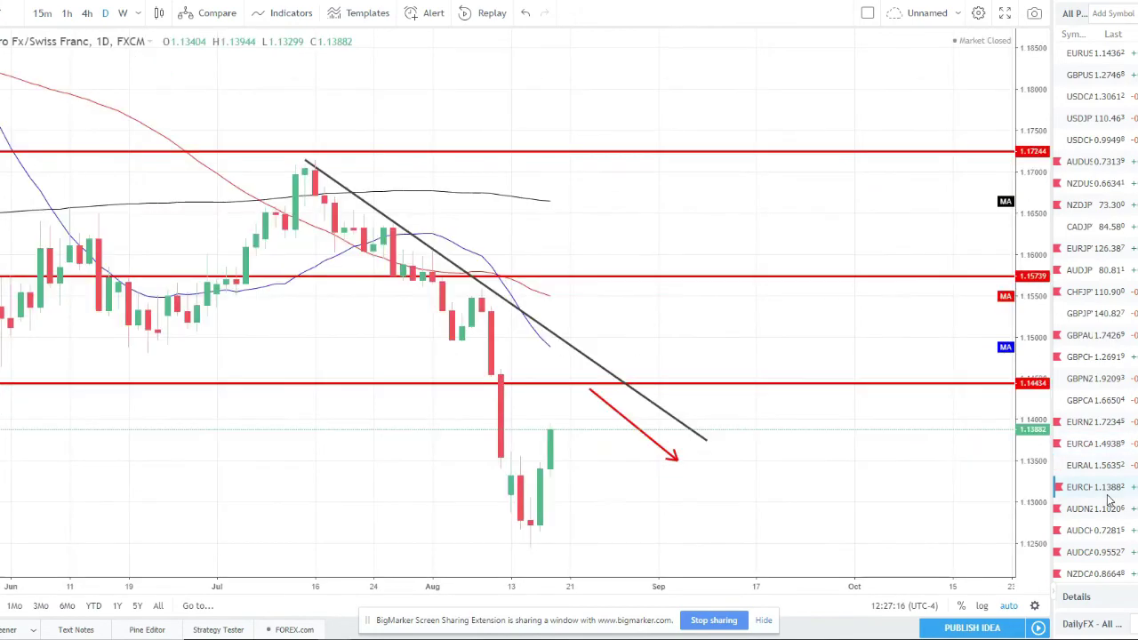
Zoom out over the EUR/CHF daily chart, then switch to the AUD/NZD chart.
scroll(438, 311, down, 5)
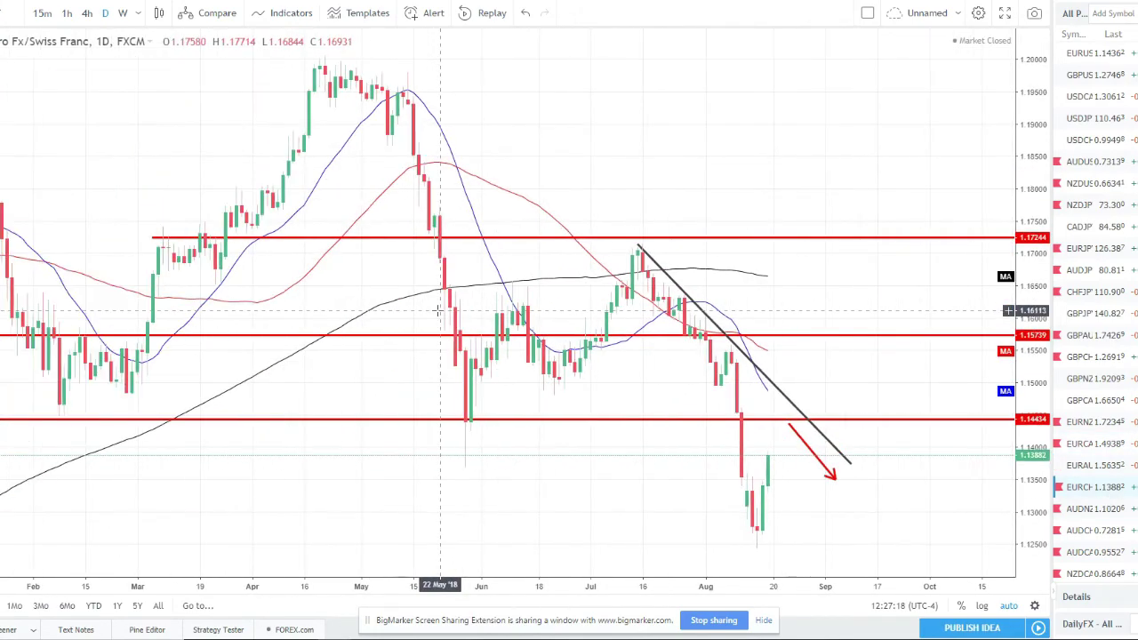
scroll(440, 310, down, 2)
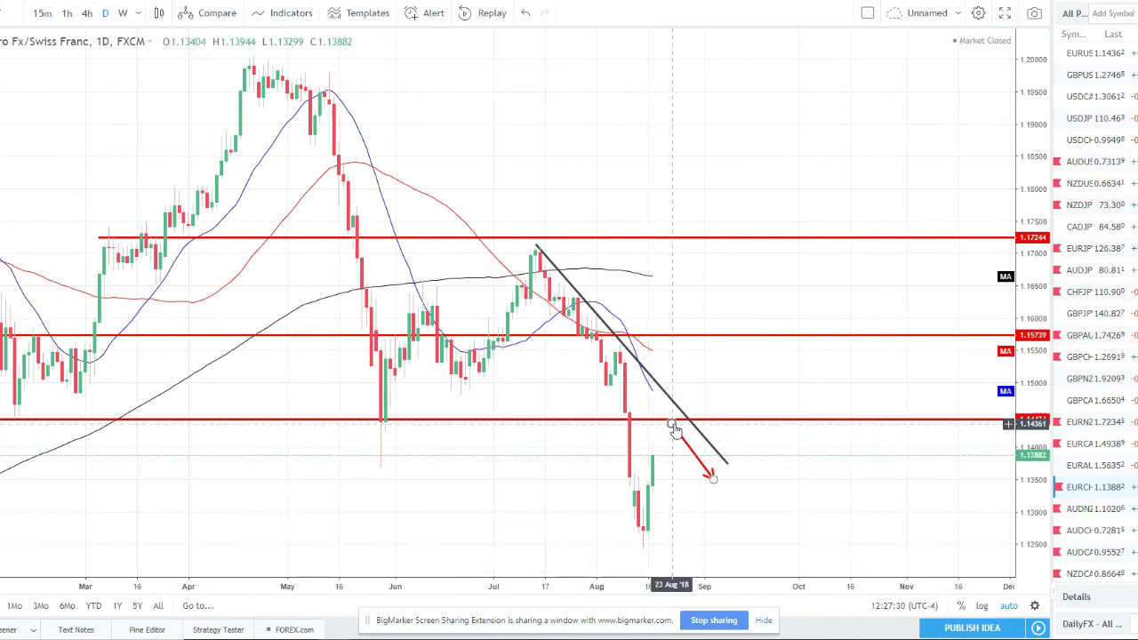
click(1121, 519)
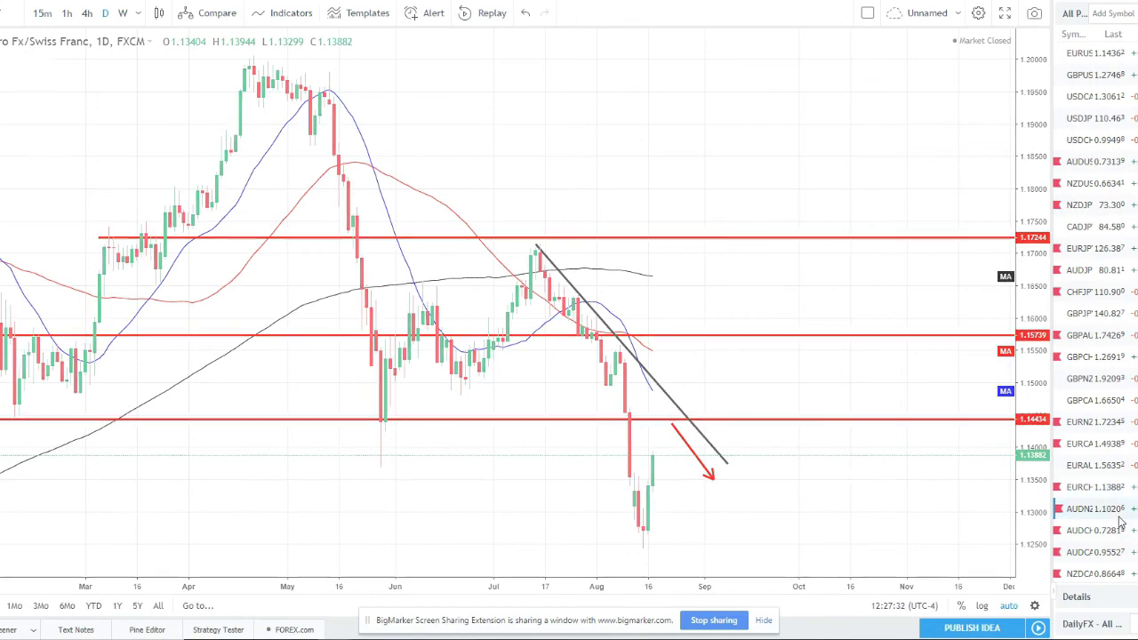
scroll(374, 341, up, 2)
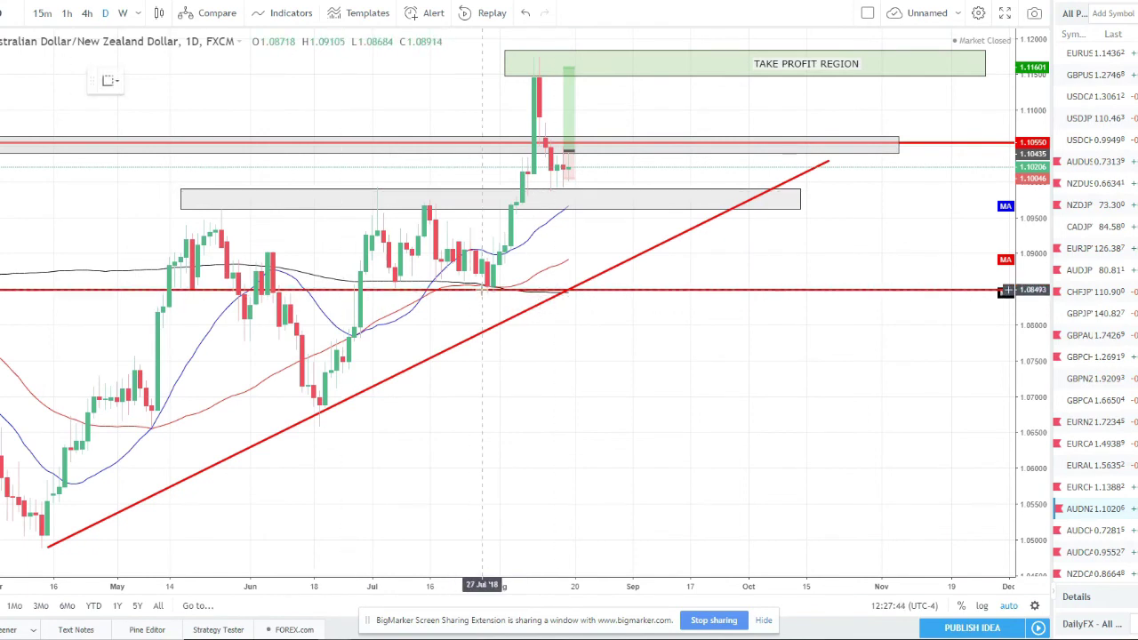
Draw a Fib retracement from the late-July low to the August high and check the long position's target.
click(482, 296)
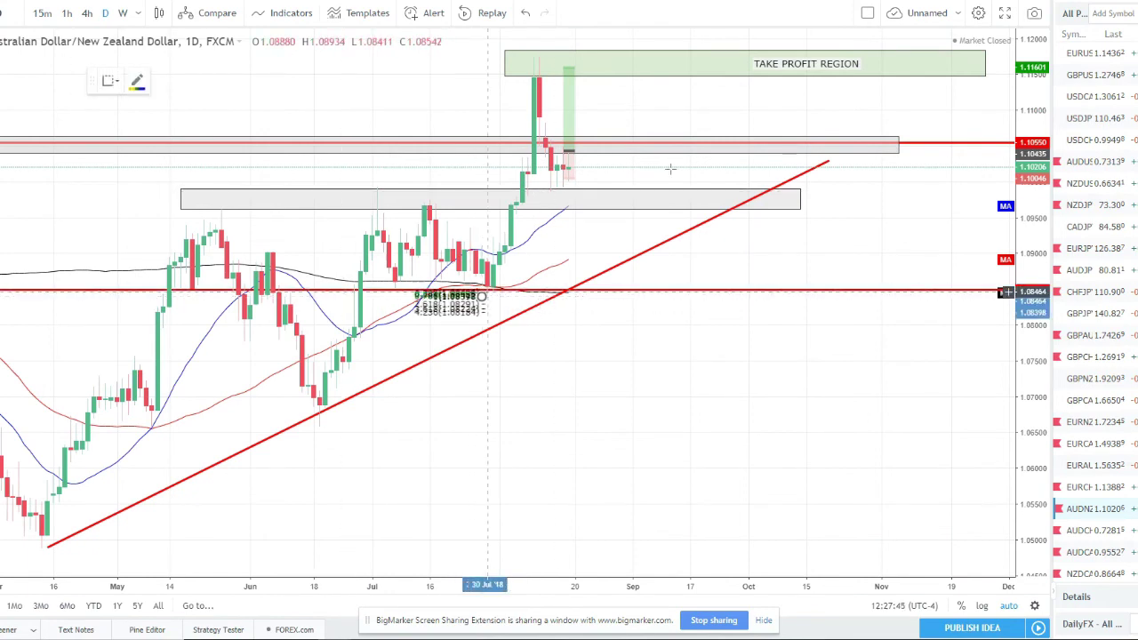
click(783, 55)
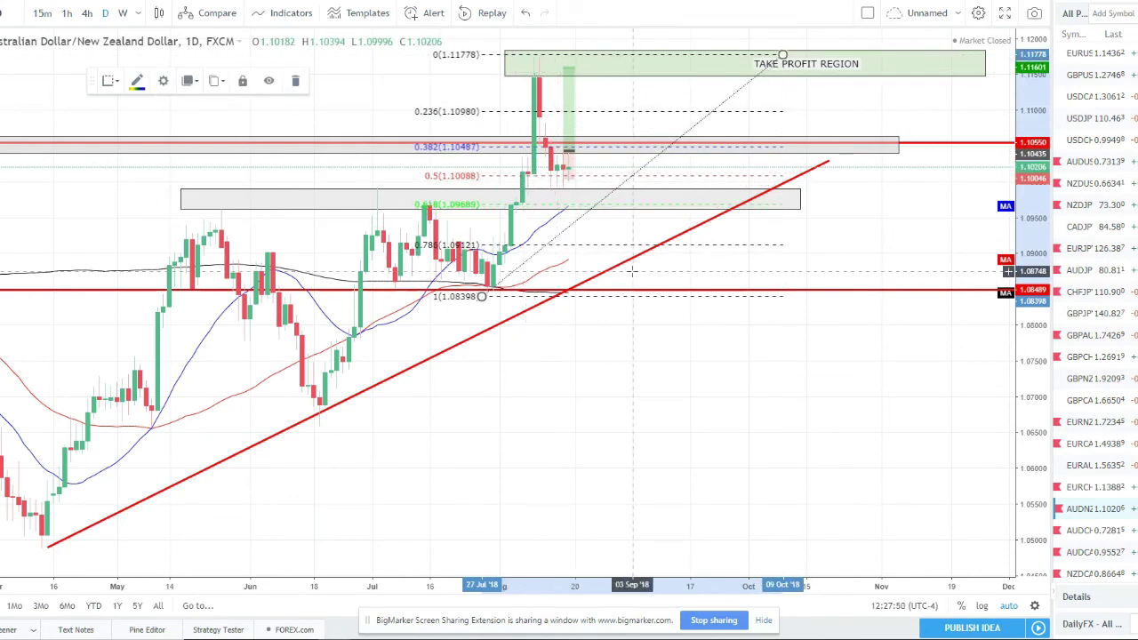
scroll(388, 207, up, 3)
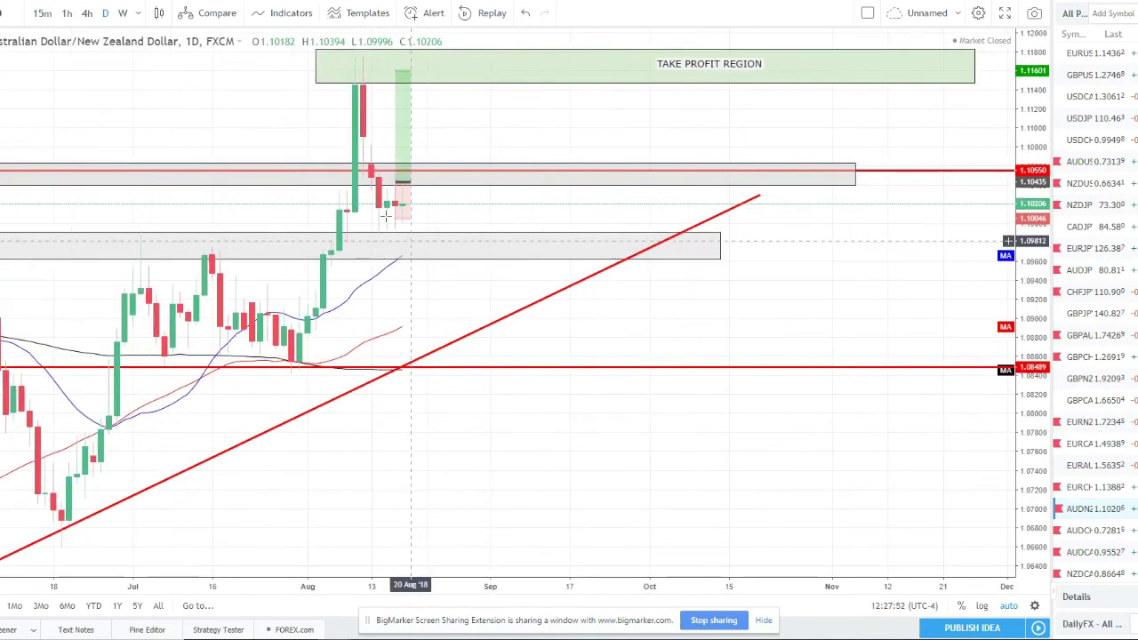
click(400, 216)
drag(453, 191, 724, 210)
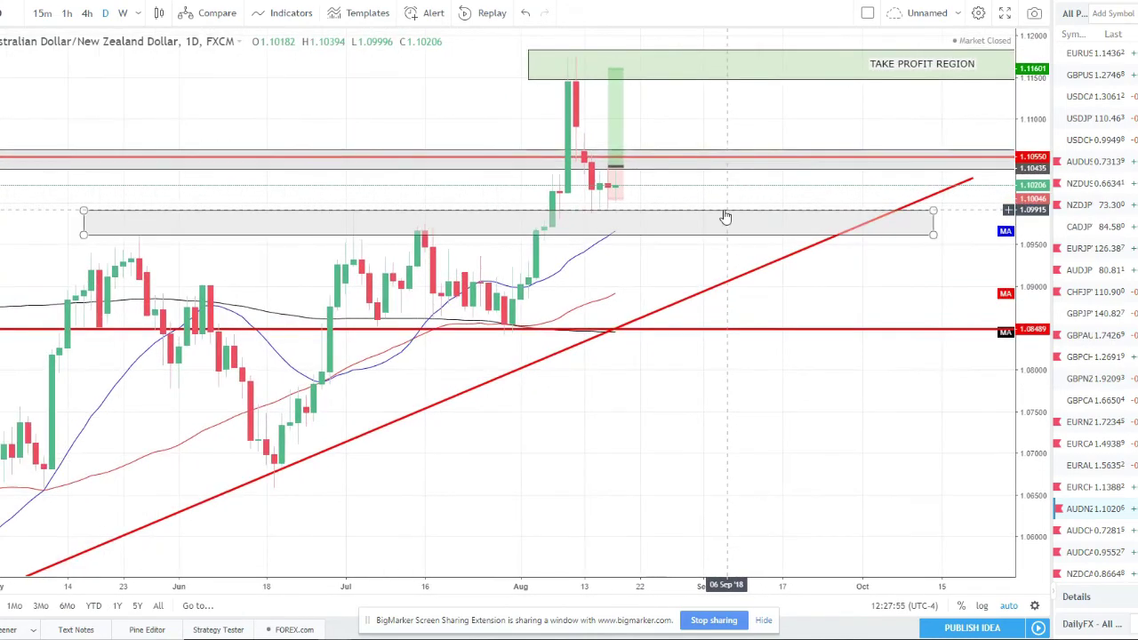
click(702, 208)
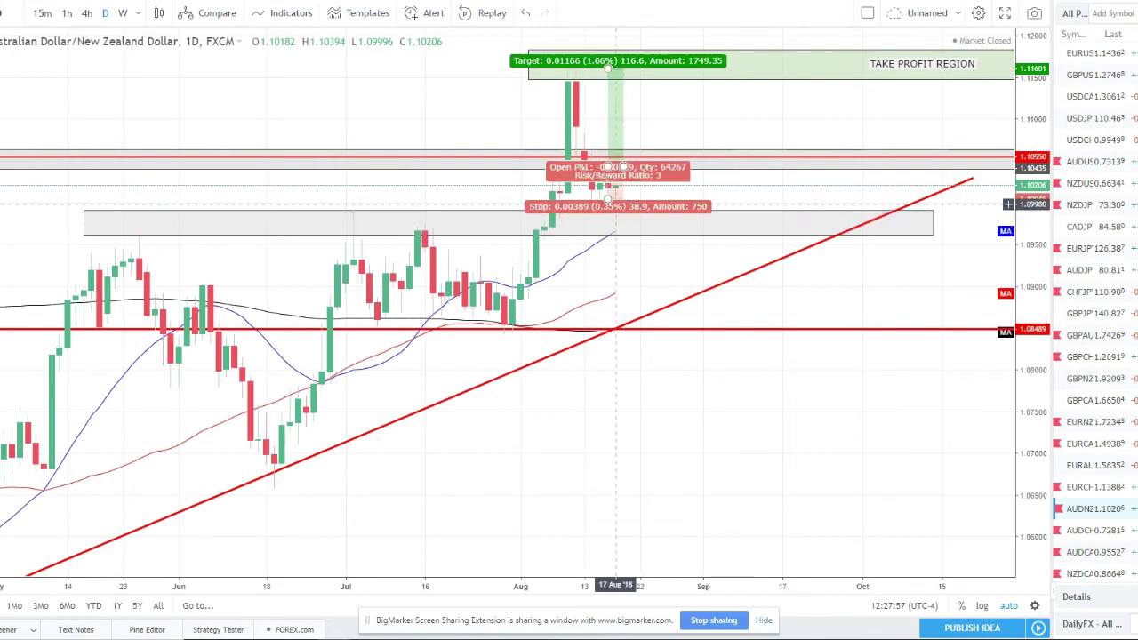
Check the long position on 4-hour and hourly candles, return to daily, then switch to AUD/CHF.
click(87, 13)
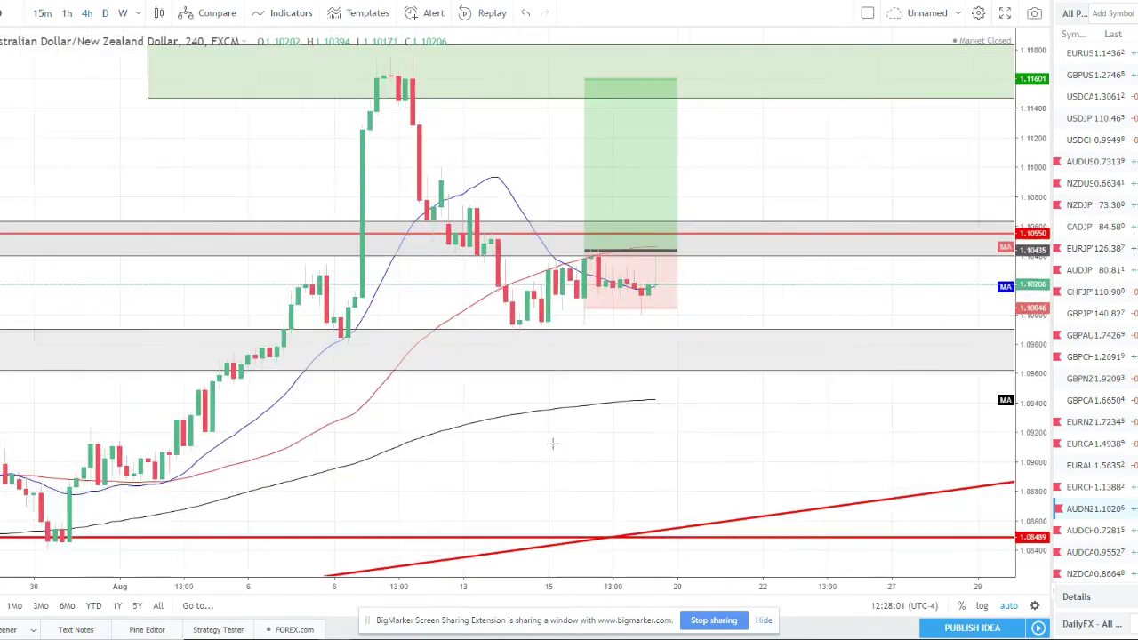
scroll(552, 443, down, 2)
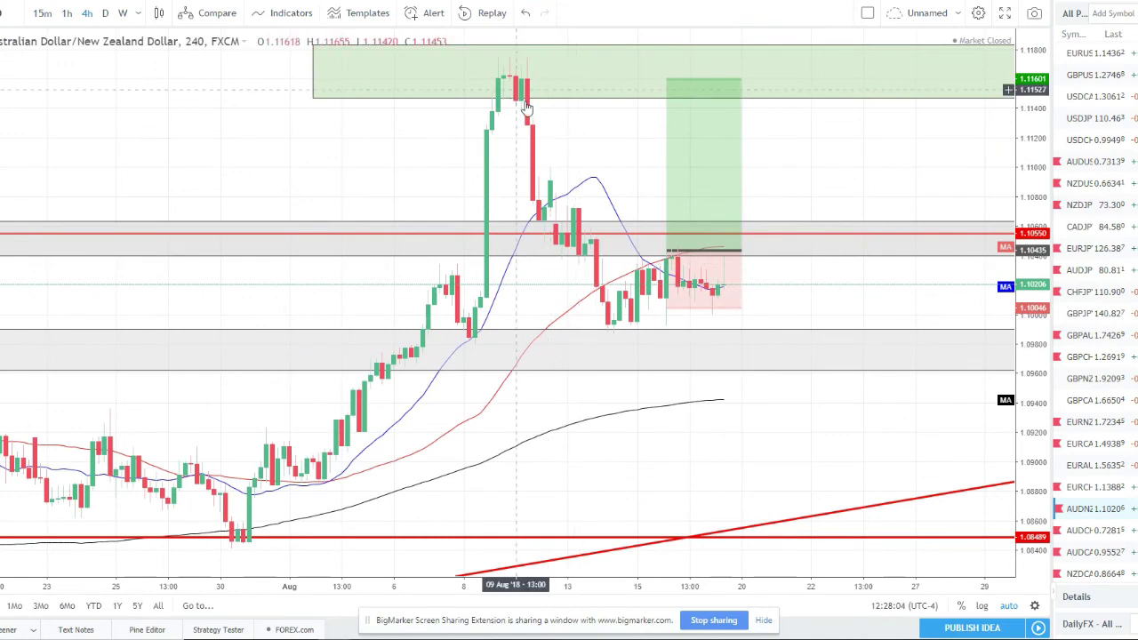
click(705, 259)
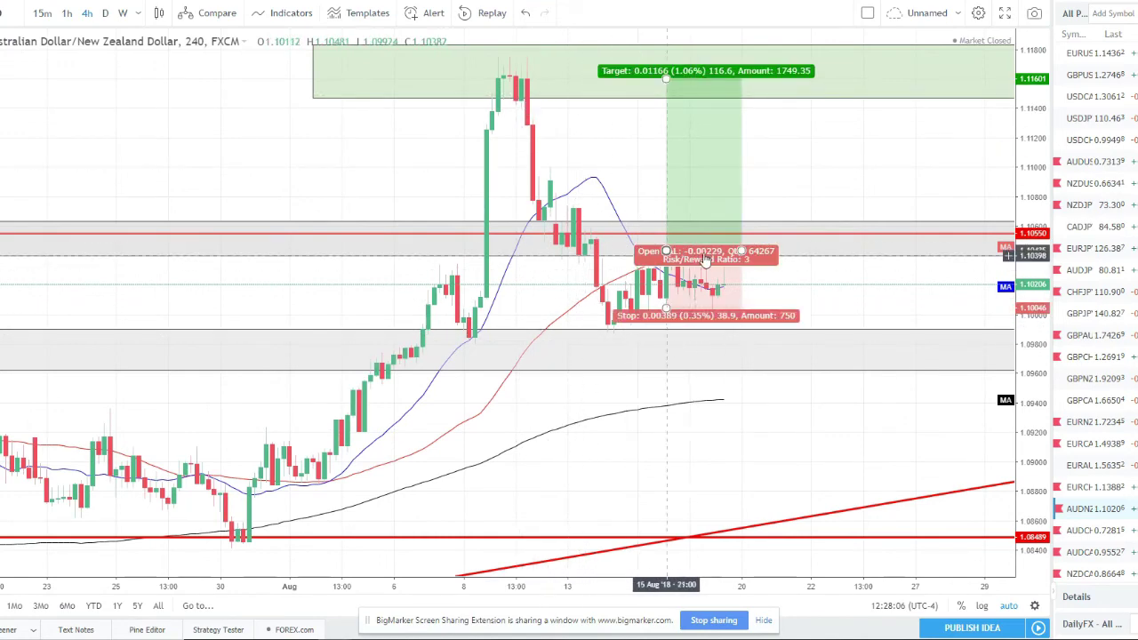
click(66, 14)
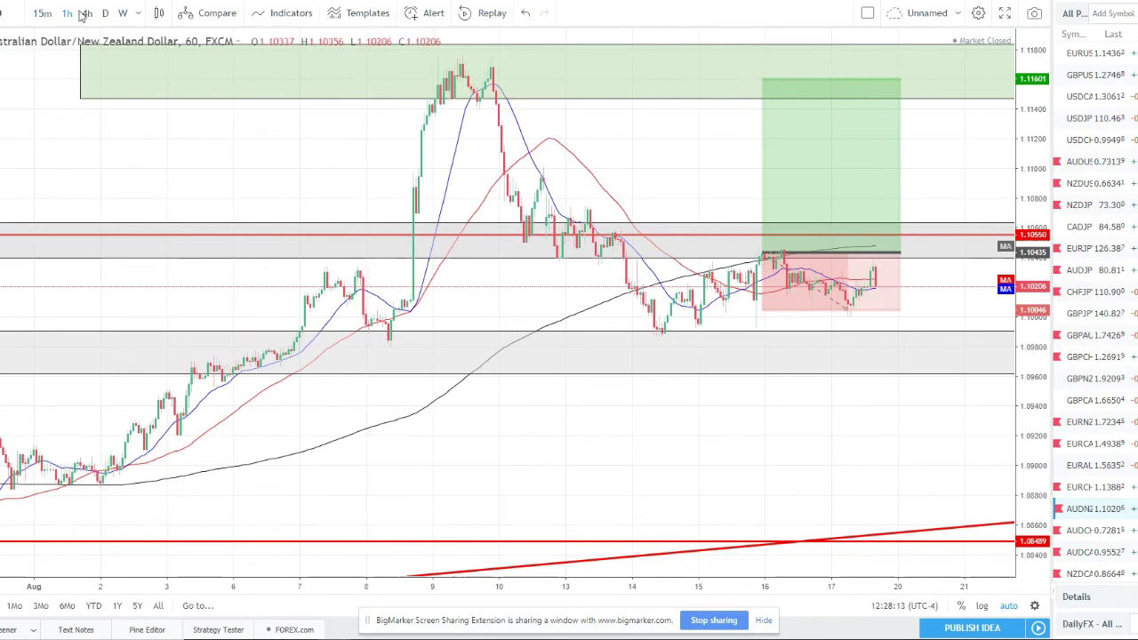
click(105, 14)
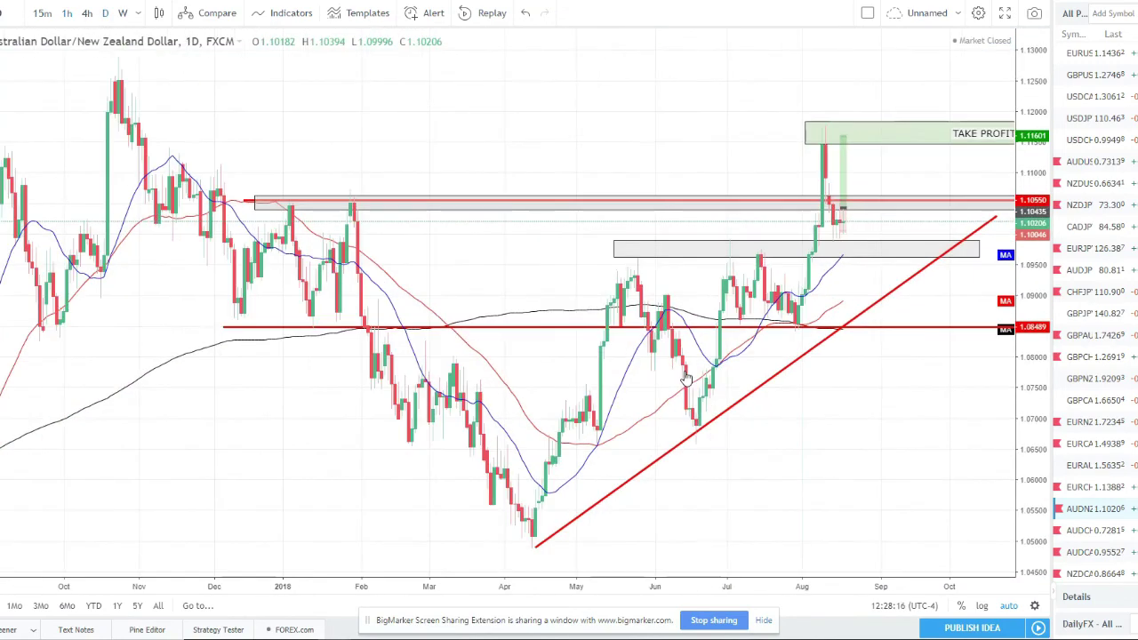
scroll(686, 378, up, 3)
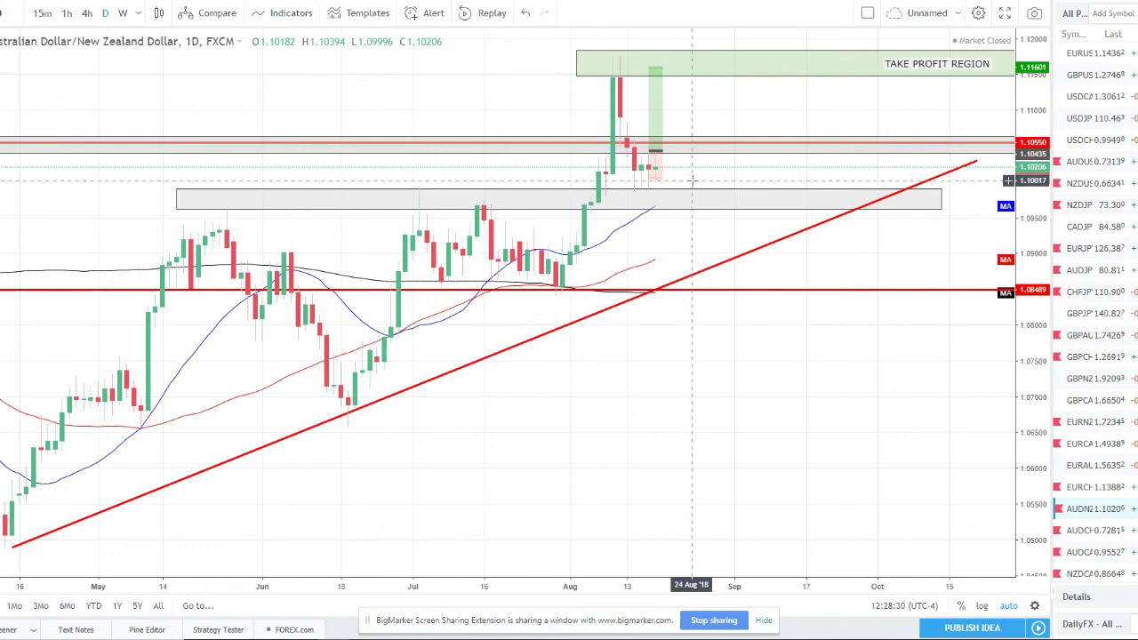
click(1124, 548)
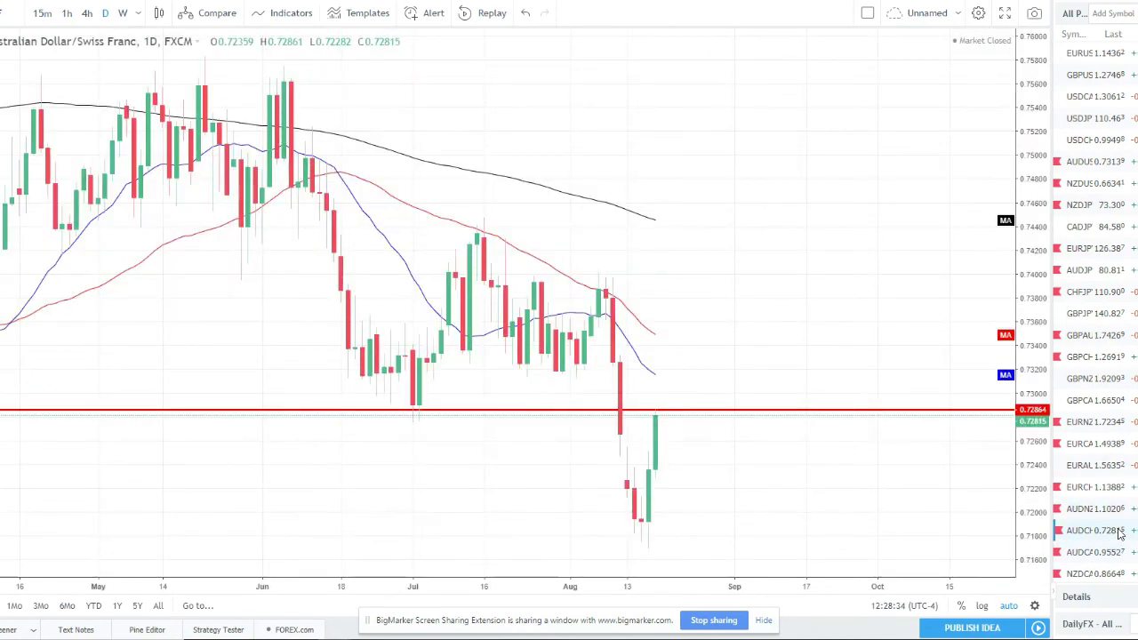
scroll(622, 409, down, 4)
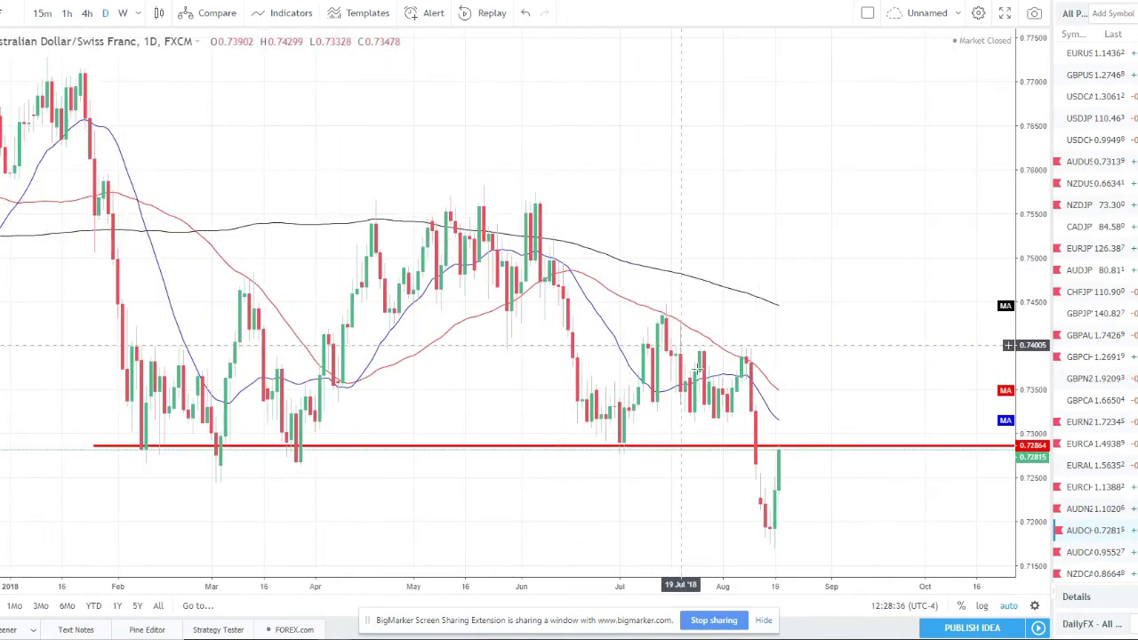